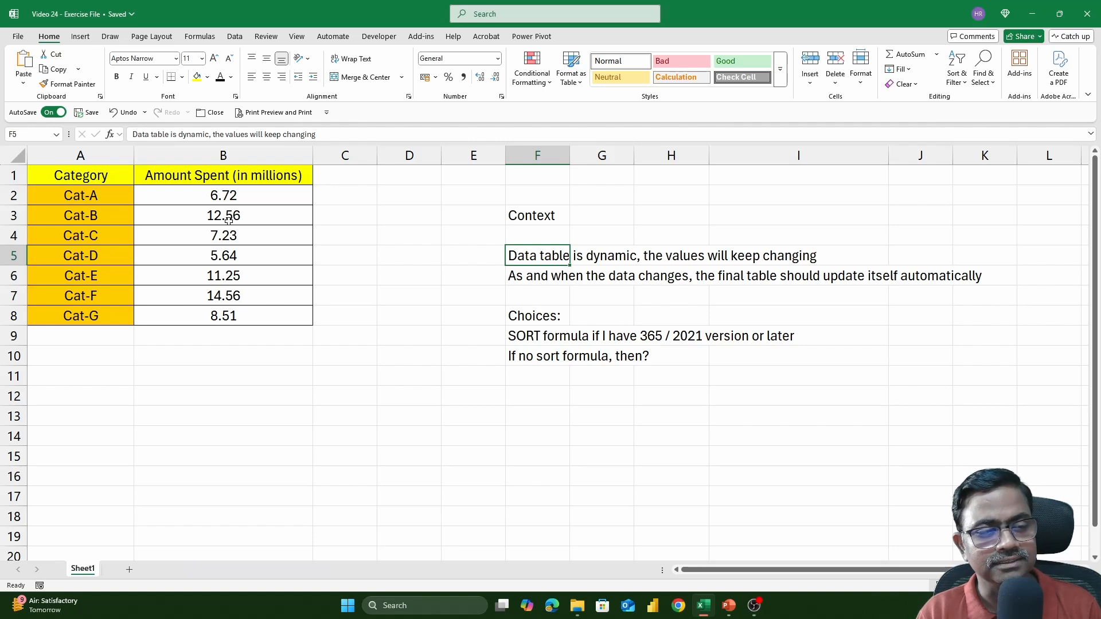
Copy the category and amount table A1:B8 and paste it at F13 below the notes.
drag(242, 197, 257, 307)
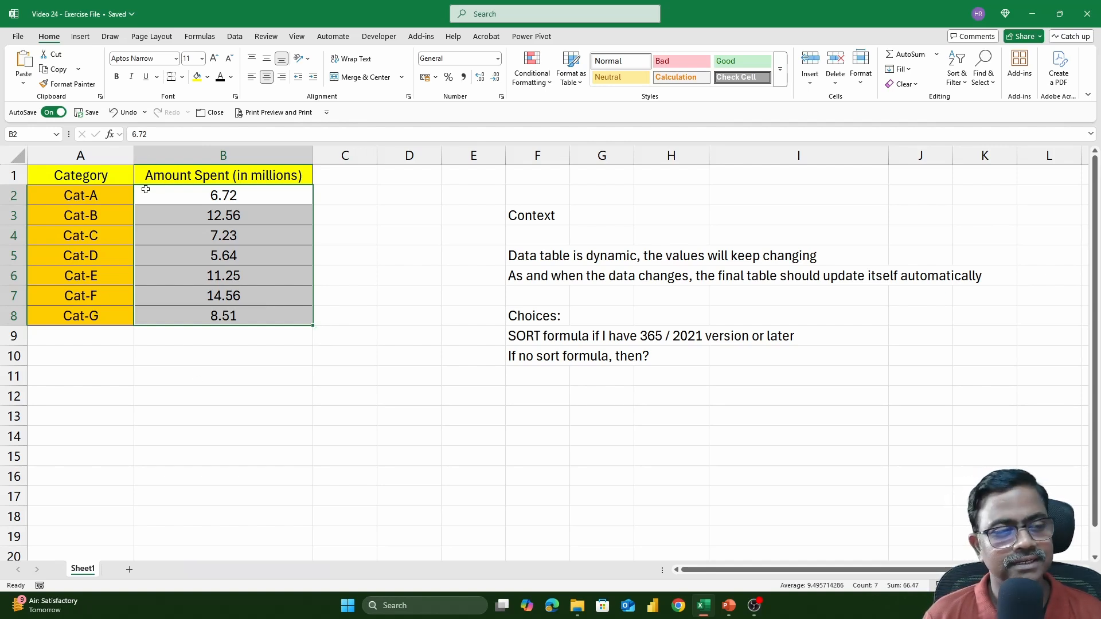
drag(115, 173, 223, 315)
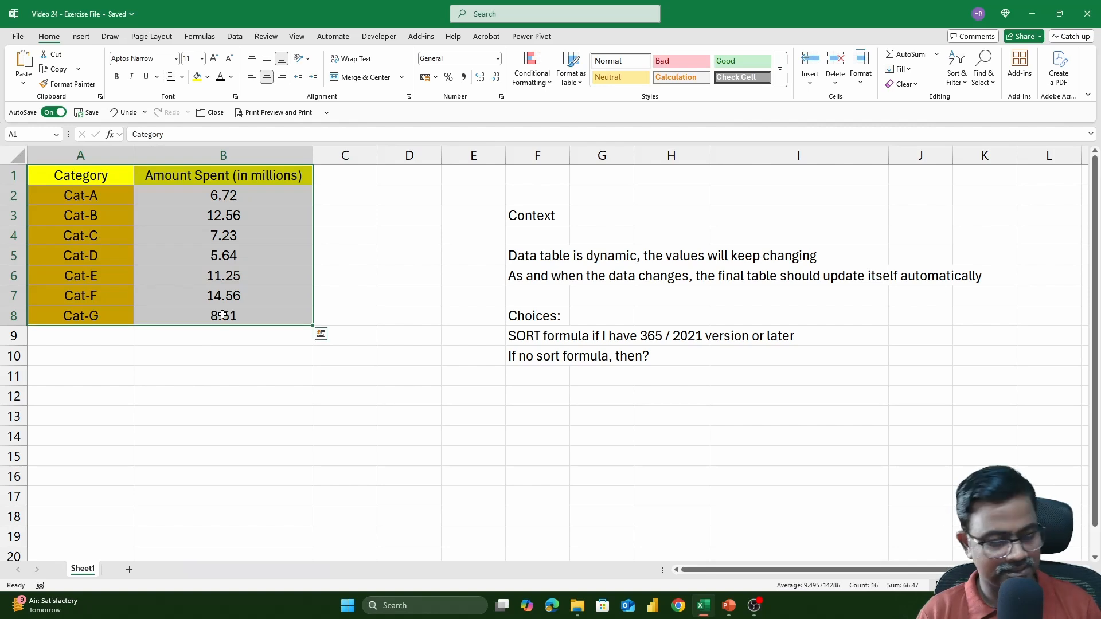
key(ctrl+c)
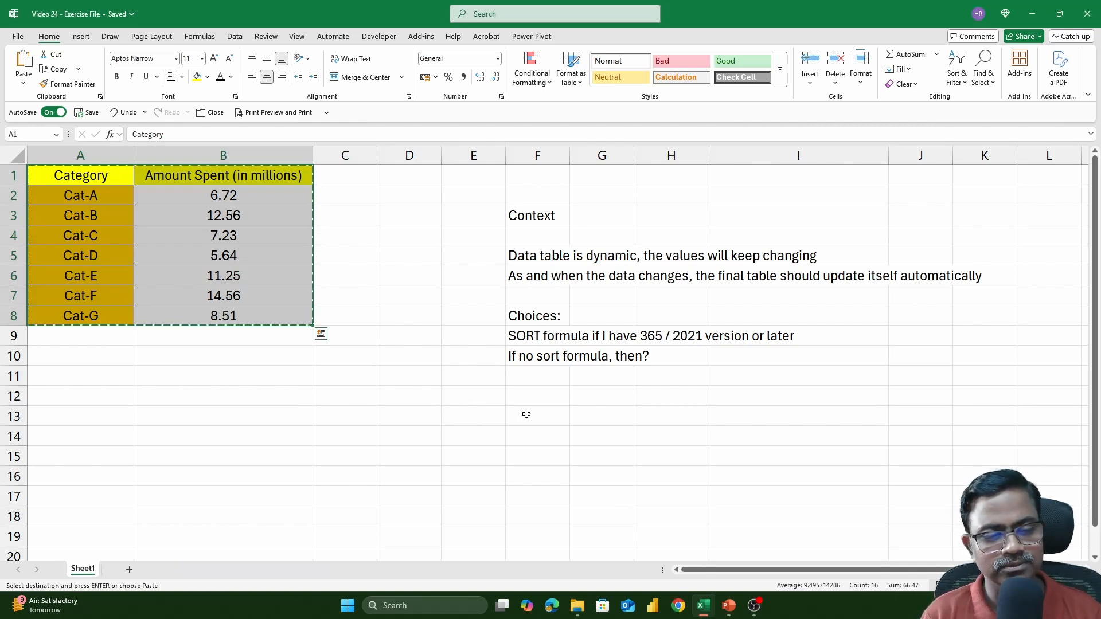
click(545, 415)
key(ctrl+v)
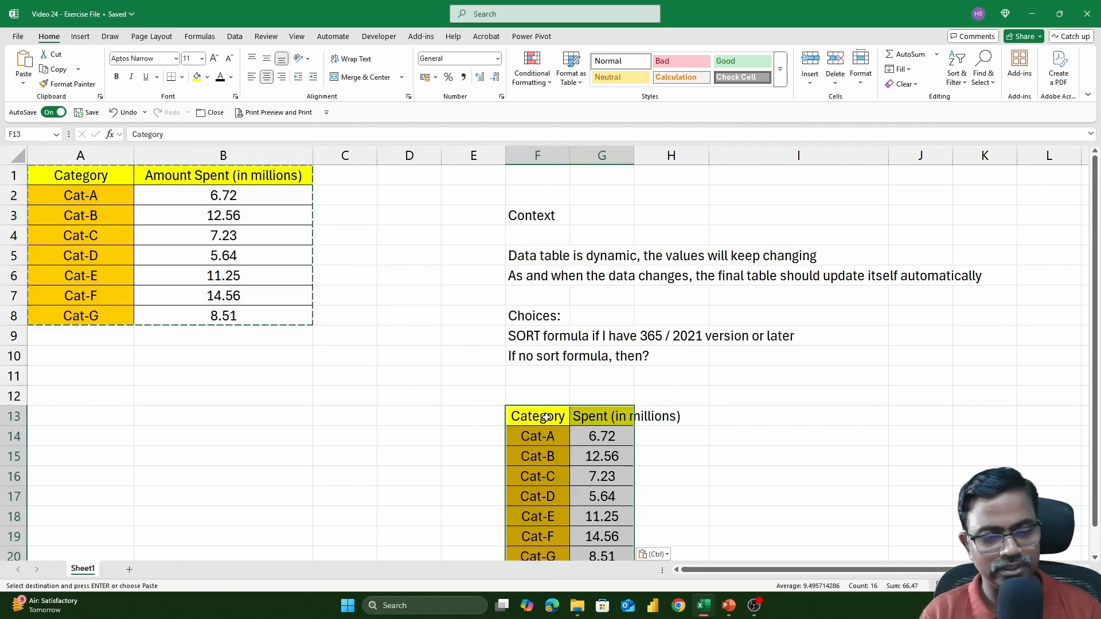
Widen columns G and F so the pasted table's headers fit.
scroll(704, 442, down, 2)
drag(634, 155, 738, 155)
drag(570, 156, 640, 156)
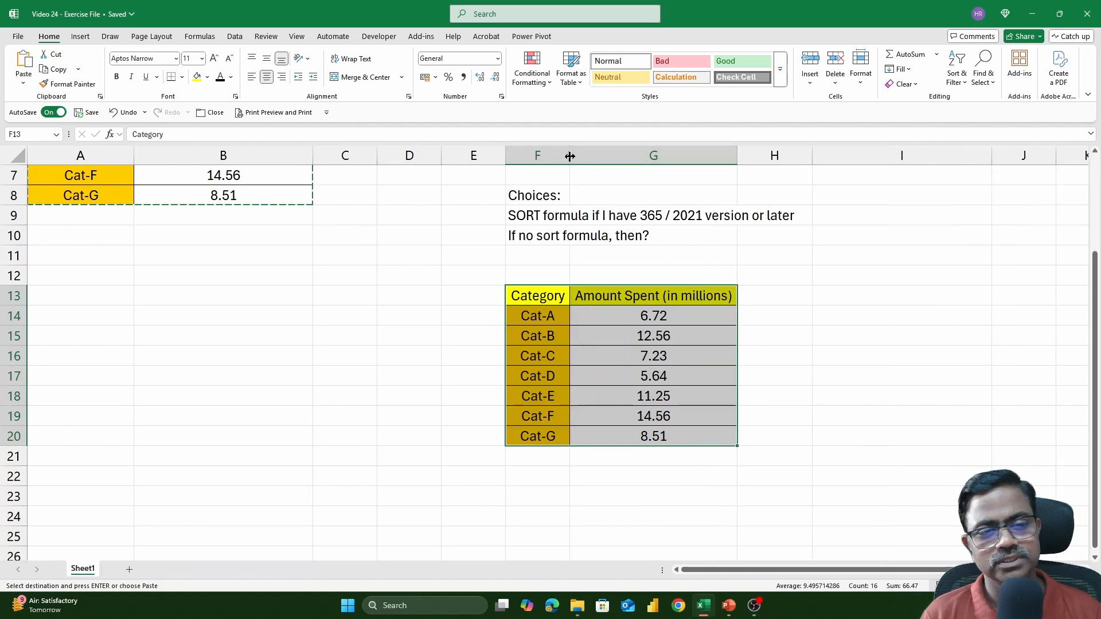
click(702, 317)
scroll(736, 480, up, 1)
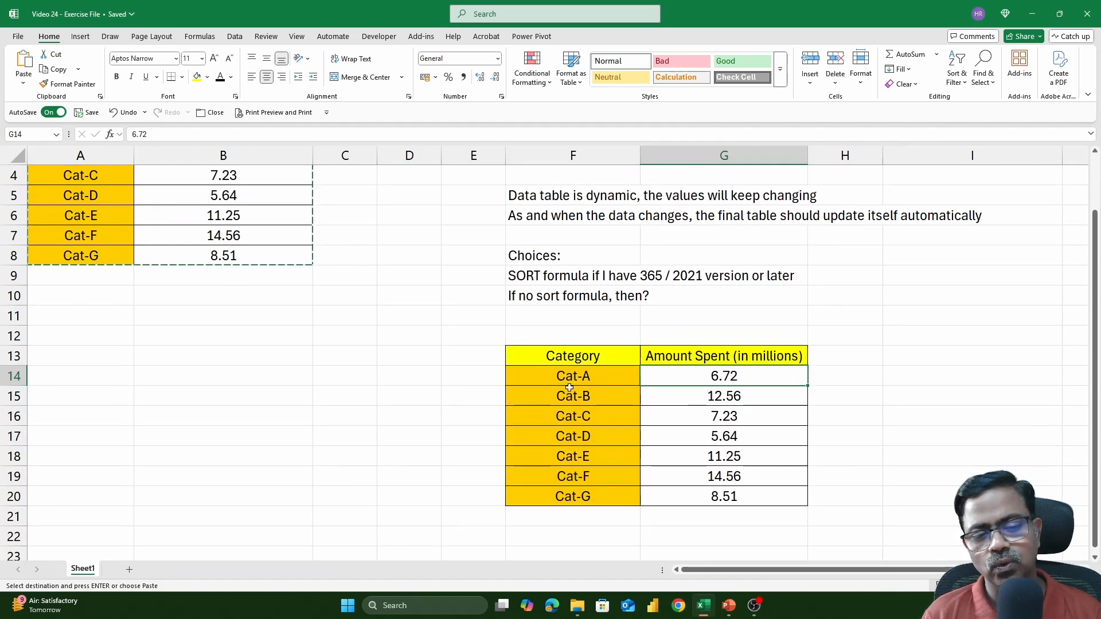
Sort the pasted table by amount spent from largest to smallest.
drag(574, 377, 727, 499)
drag(750, 373, 751, 491)
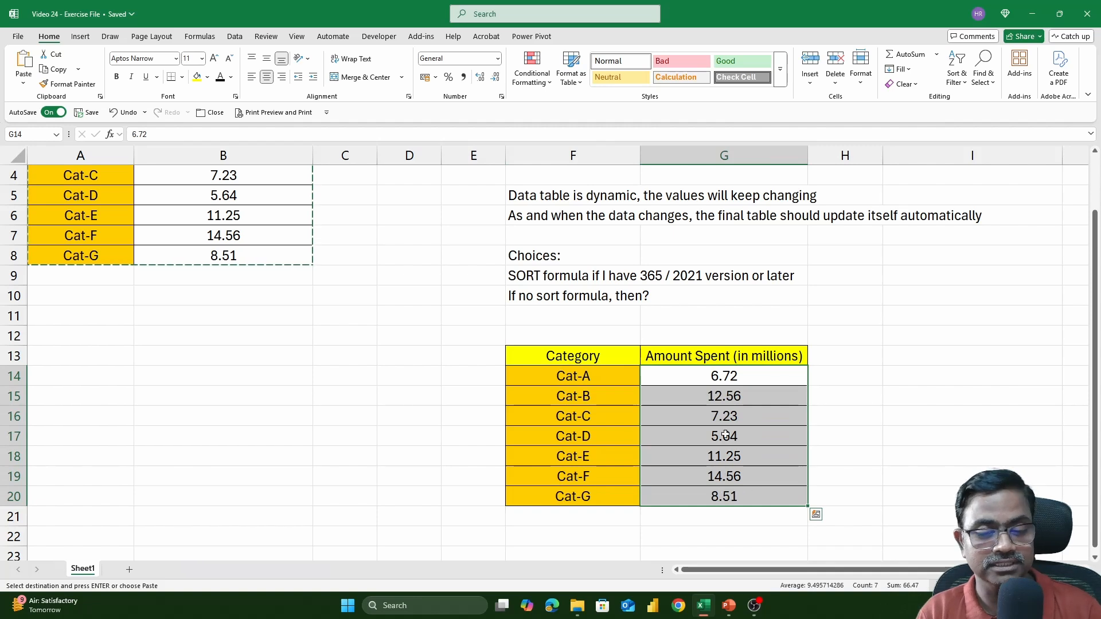
scroll(737, 411, up, 1)
key(Escape)
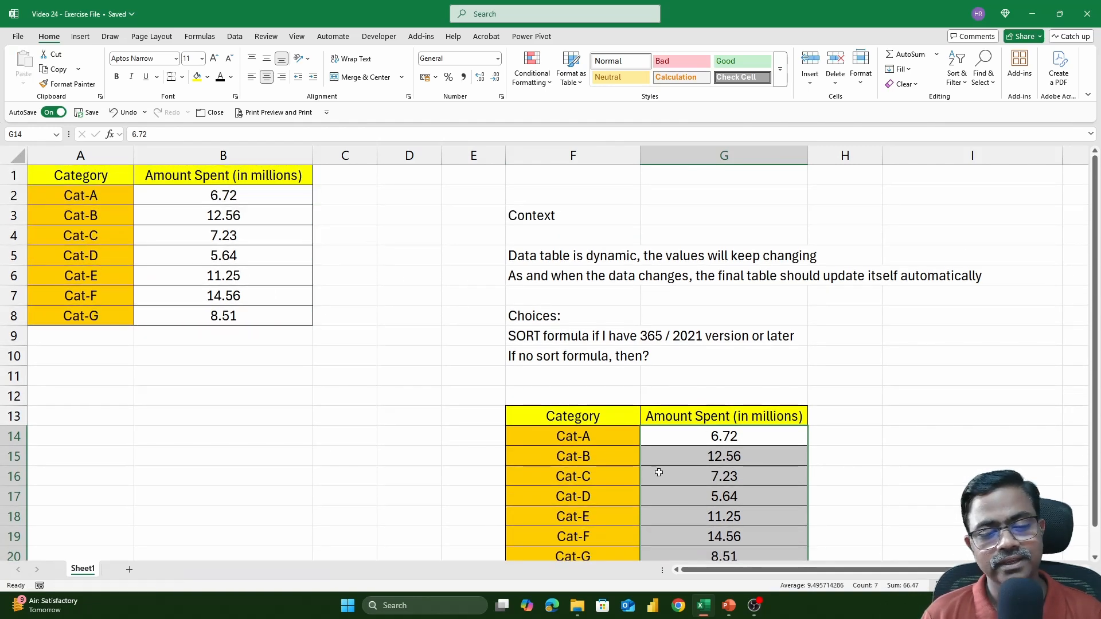
click(770, 440)
right_click(770, 440)
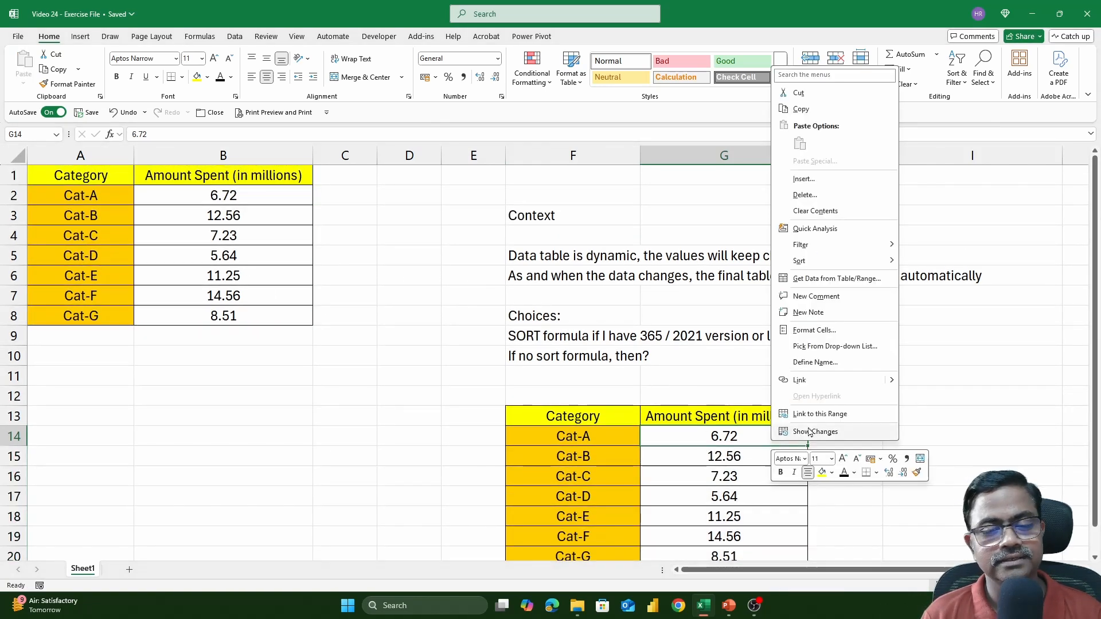
mouse_move(860, 268)
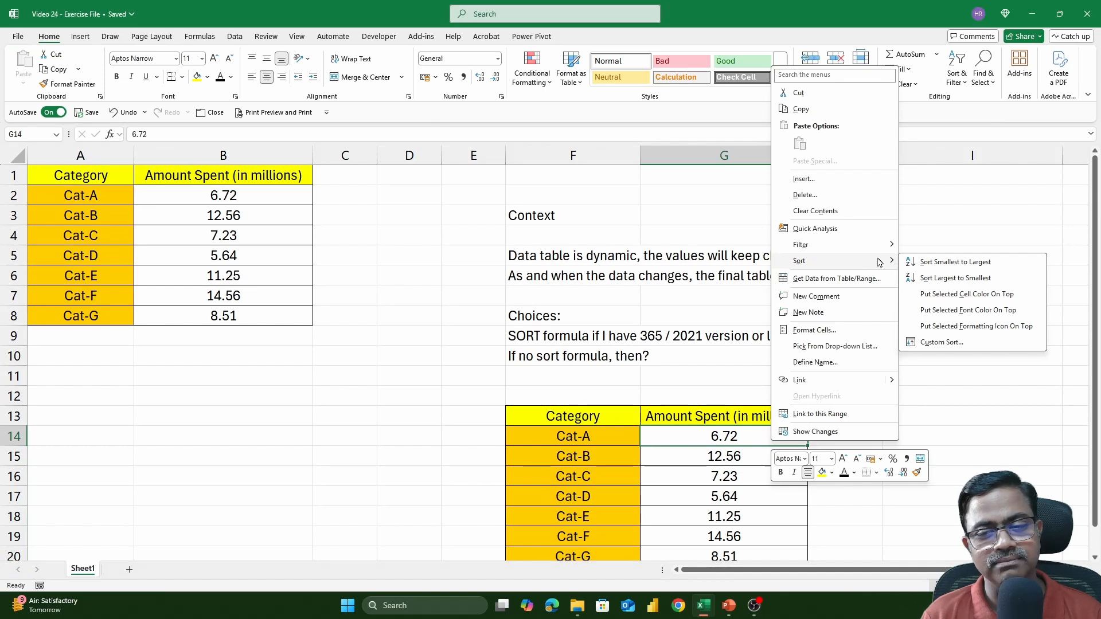
click(958, 279)
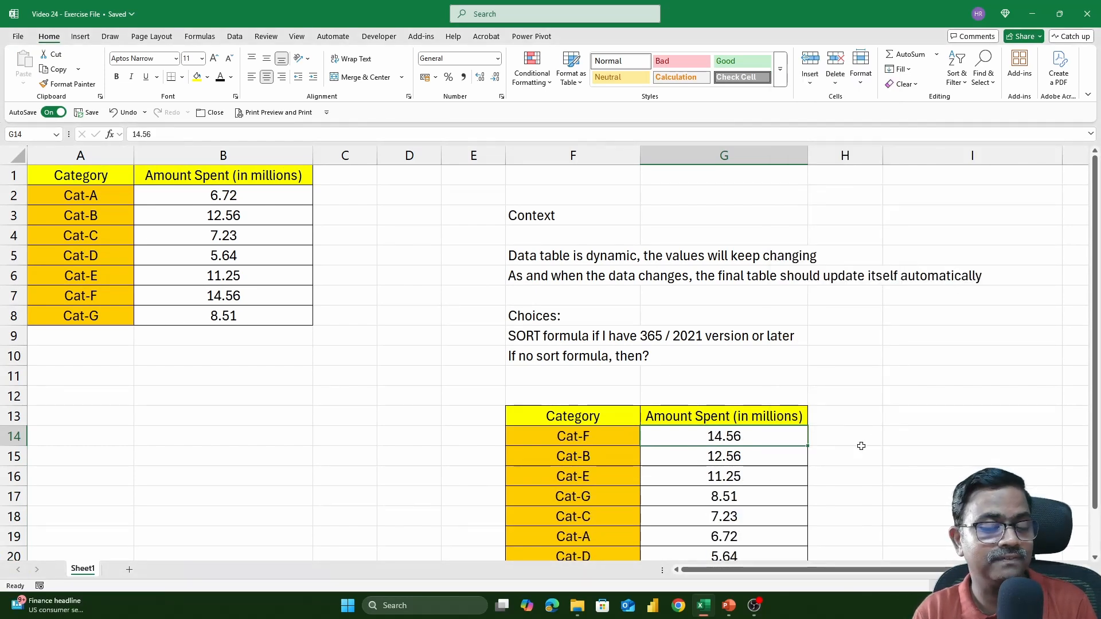
Set the Cat-C amount in cell B4 of the source table to 17.56.
click(270, 239)
text(1)
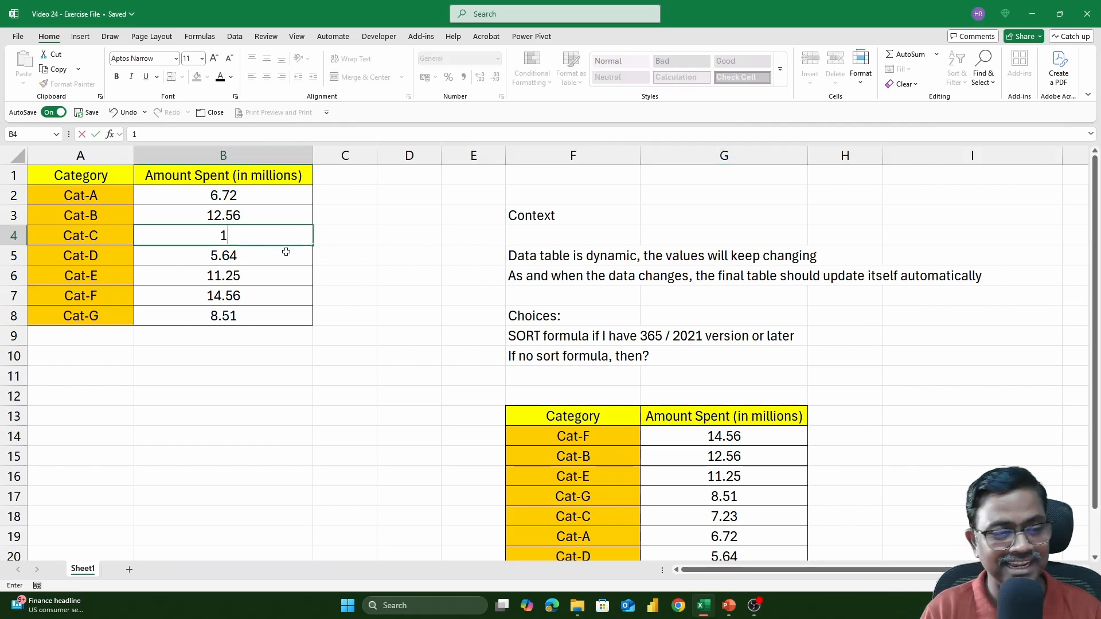
text(7.56)
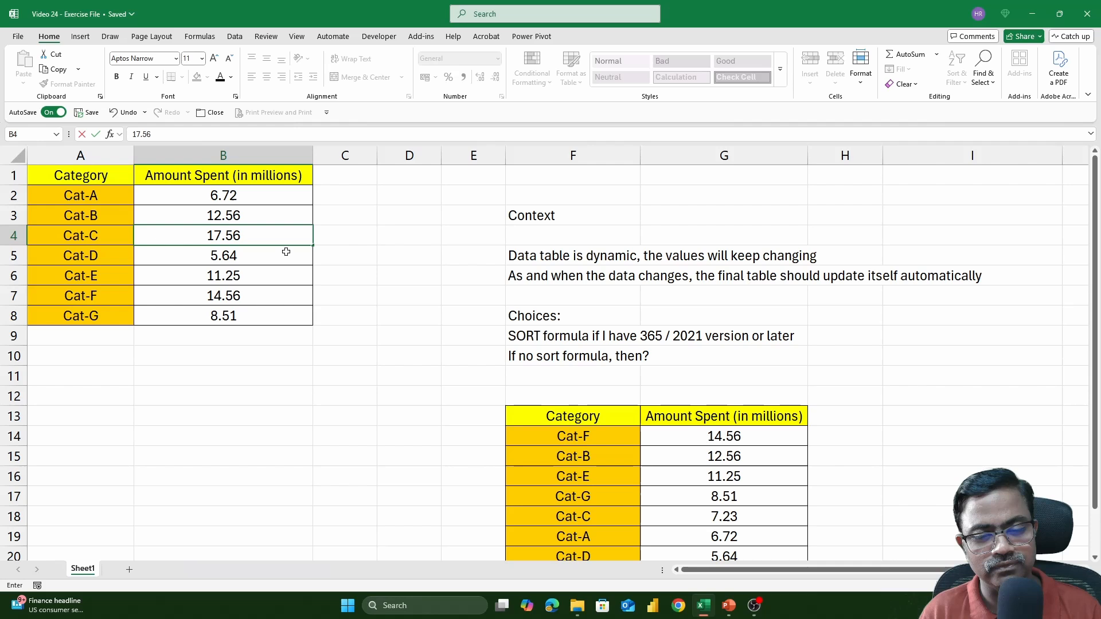
key(Return)
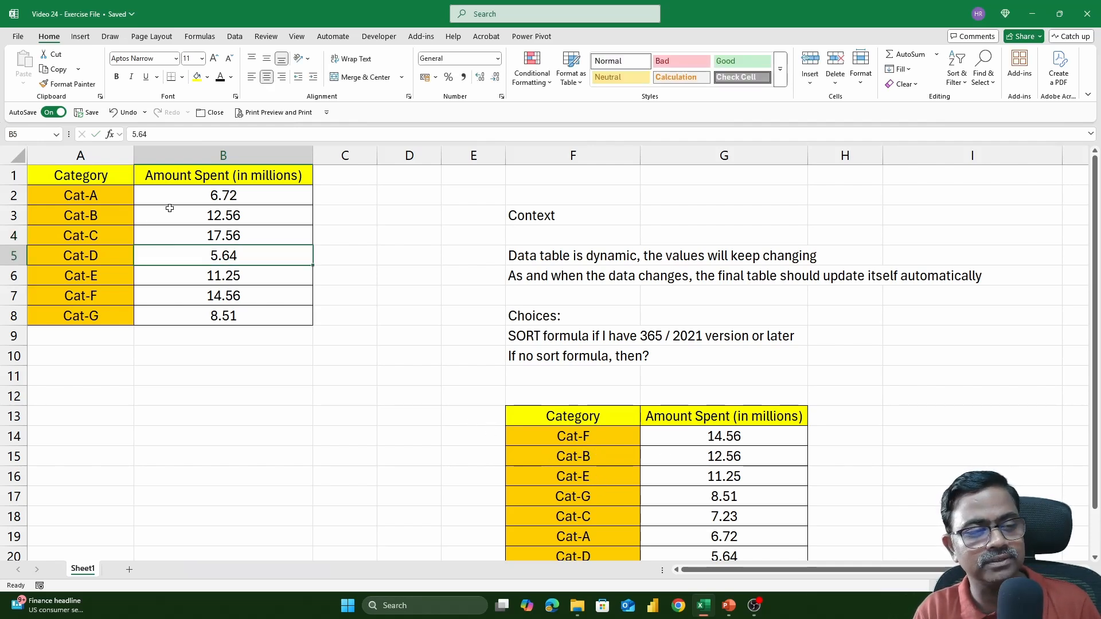
drag(168, 201, 189, 313)
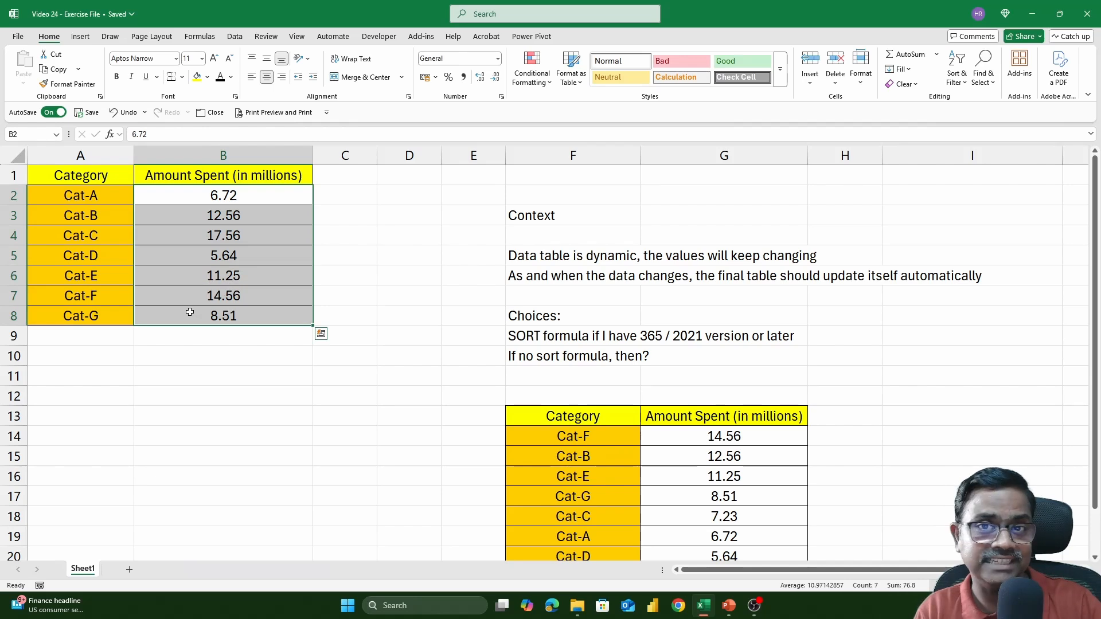
Clear the contents of F14:G20 in the pasted table, keeping its headers and formatting.
click(584, 418)
drag(584, 418, 725, 516)
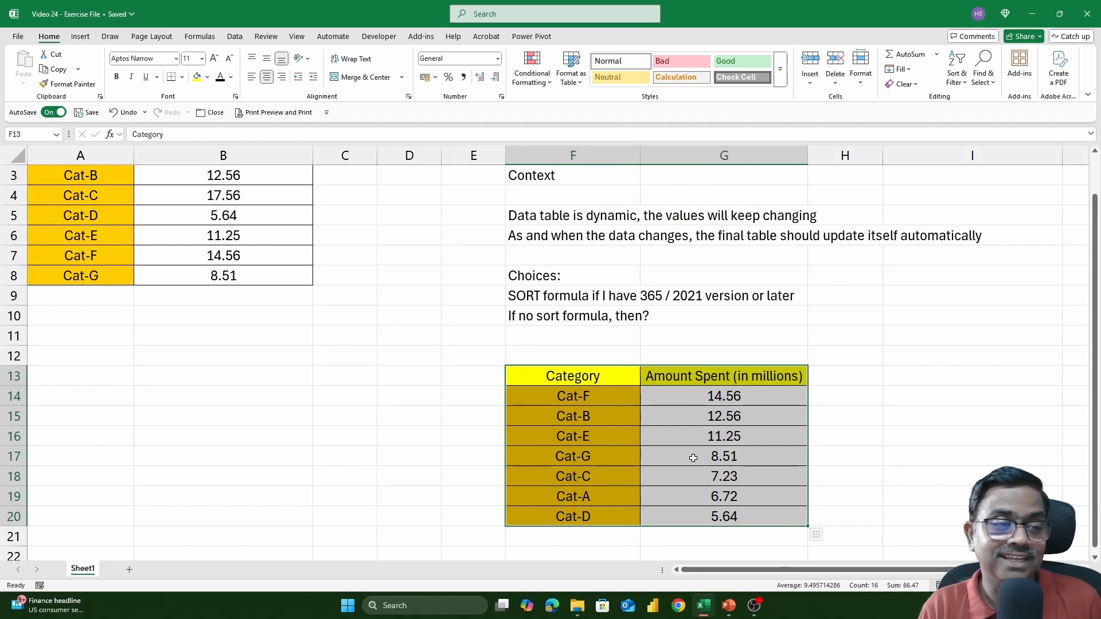
scroll(693, 458, up, 1)
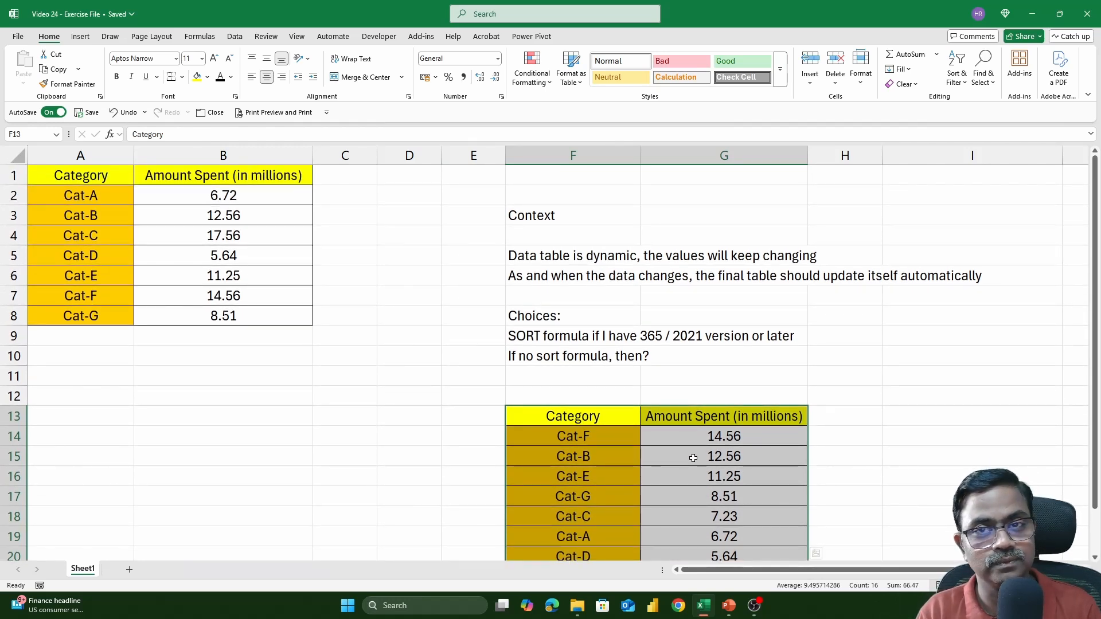
scroll(694, 457, down, 1)
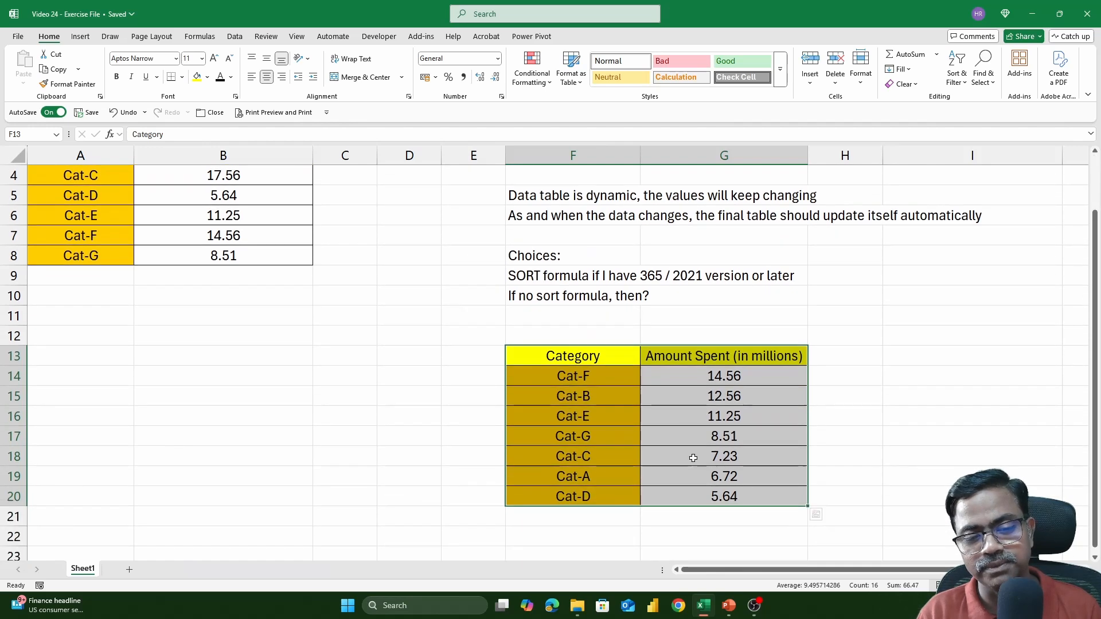
click(676, 413)
drag(574, 375, 731, 493)
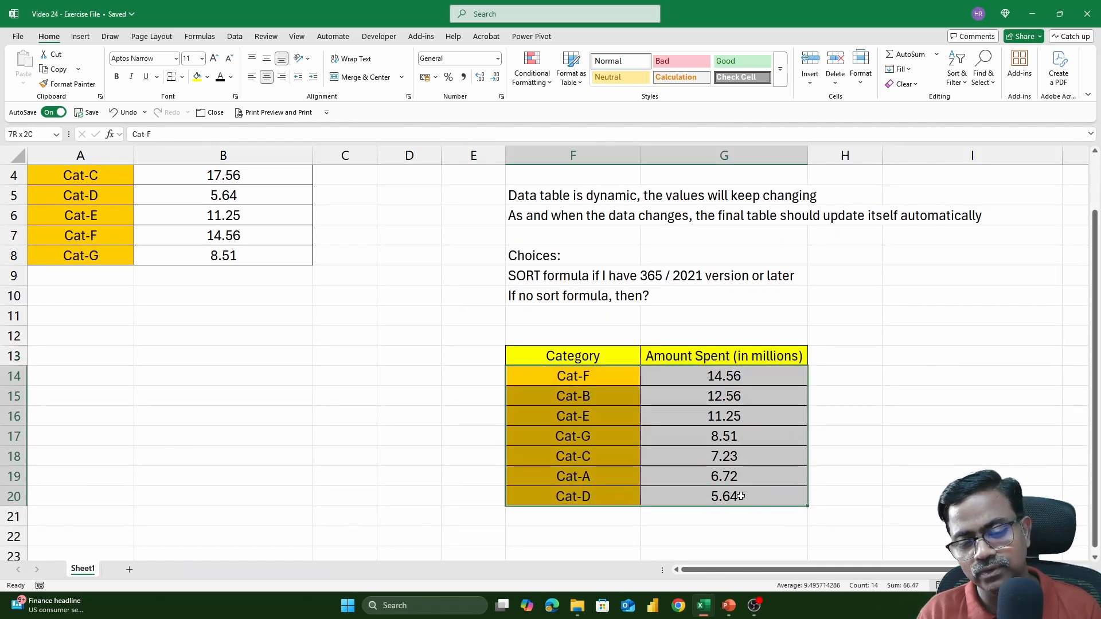
key(Delete)
click(683, 394)
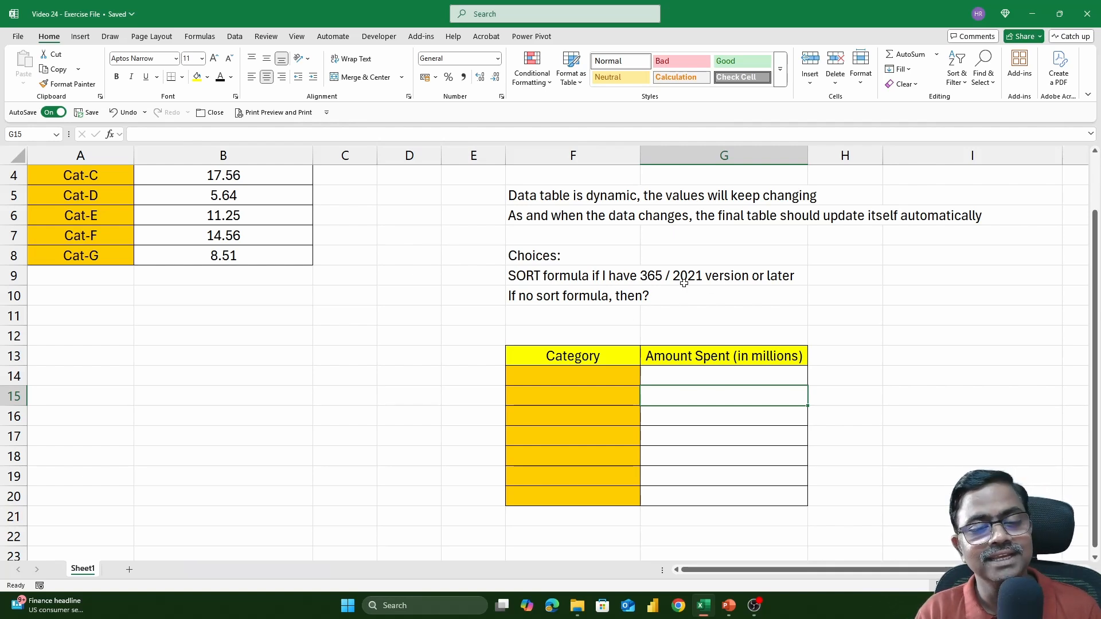
Start a SORT formula in cell F14 with the absolute source range $A$2:$B$8 as its array.
click(579, 377)
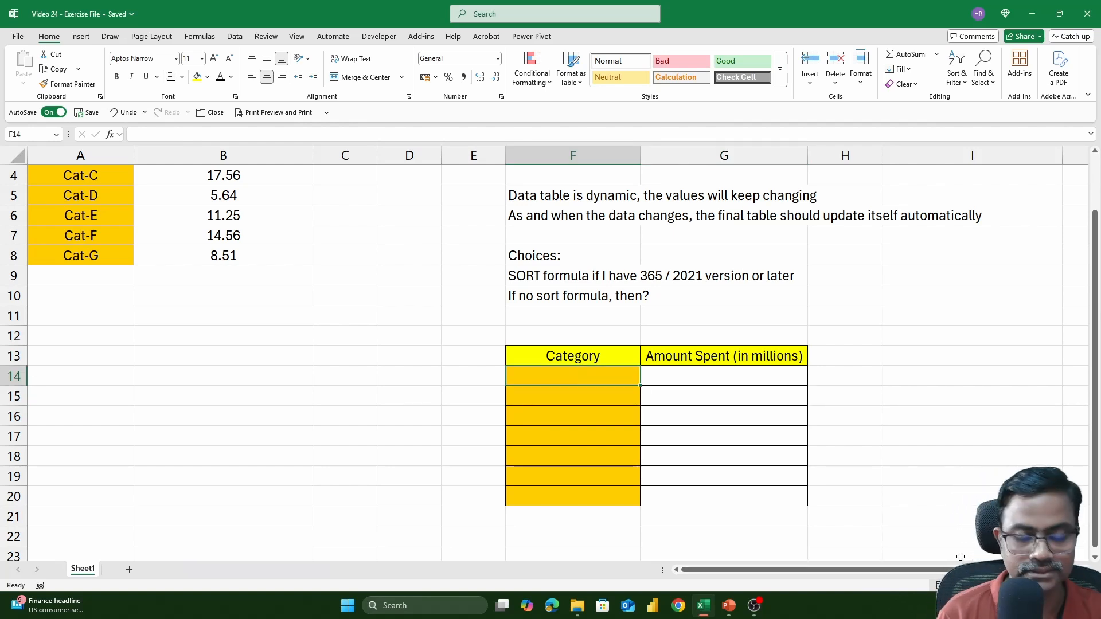
text(=sort)
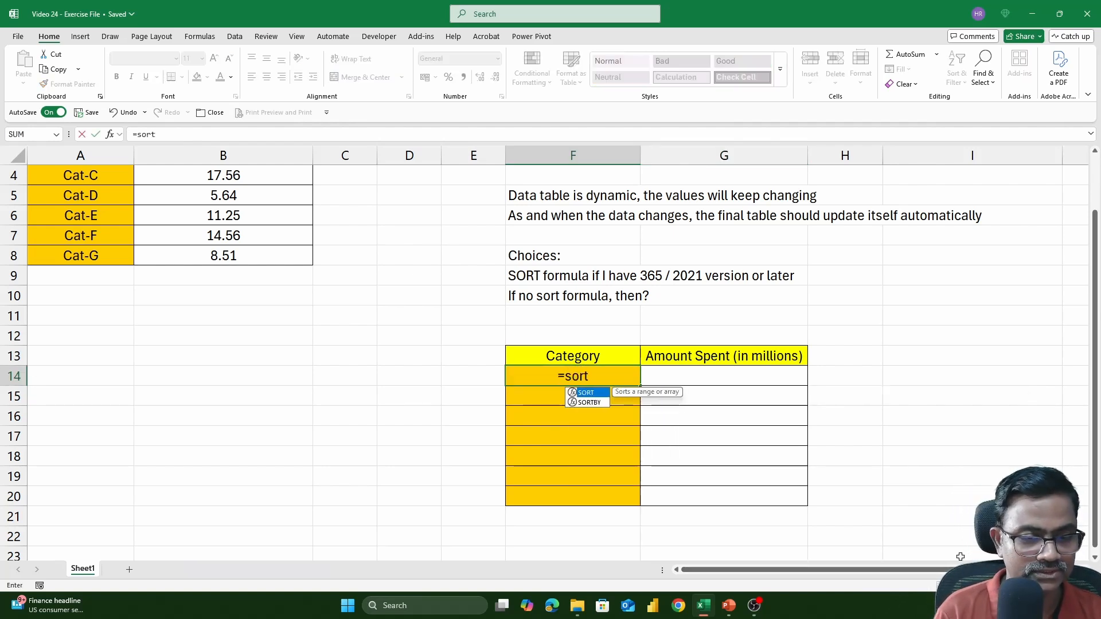
key(Tab)
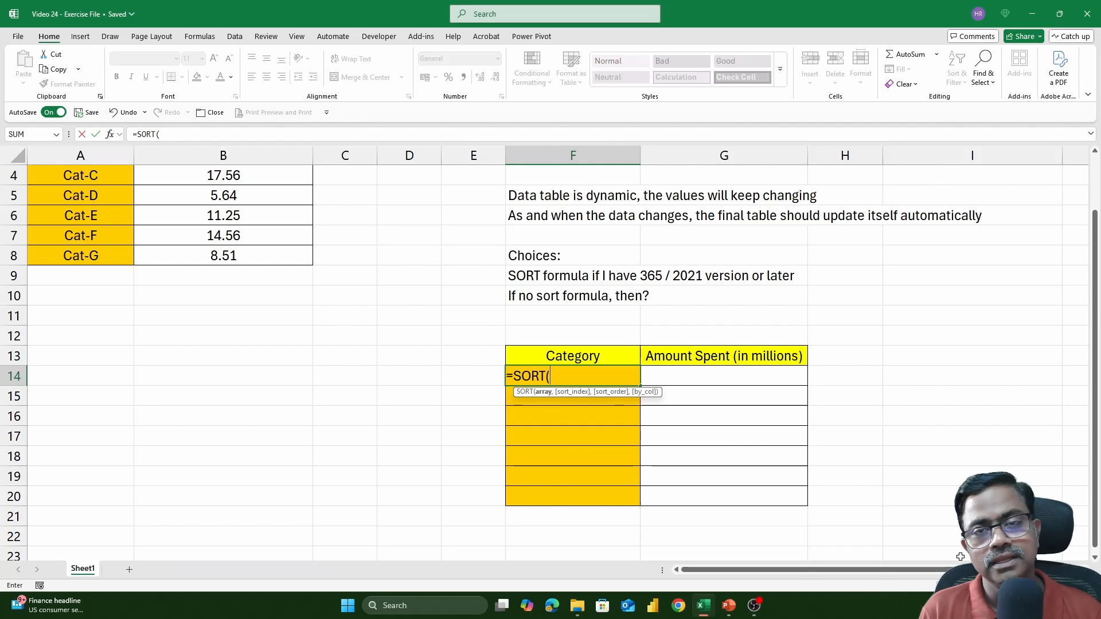
scroll(173, 314, up, 1)
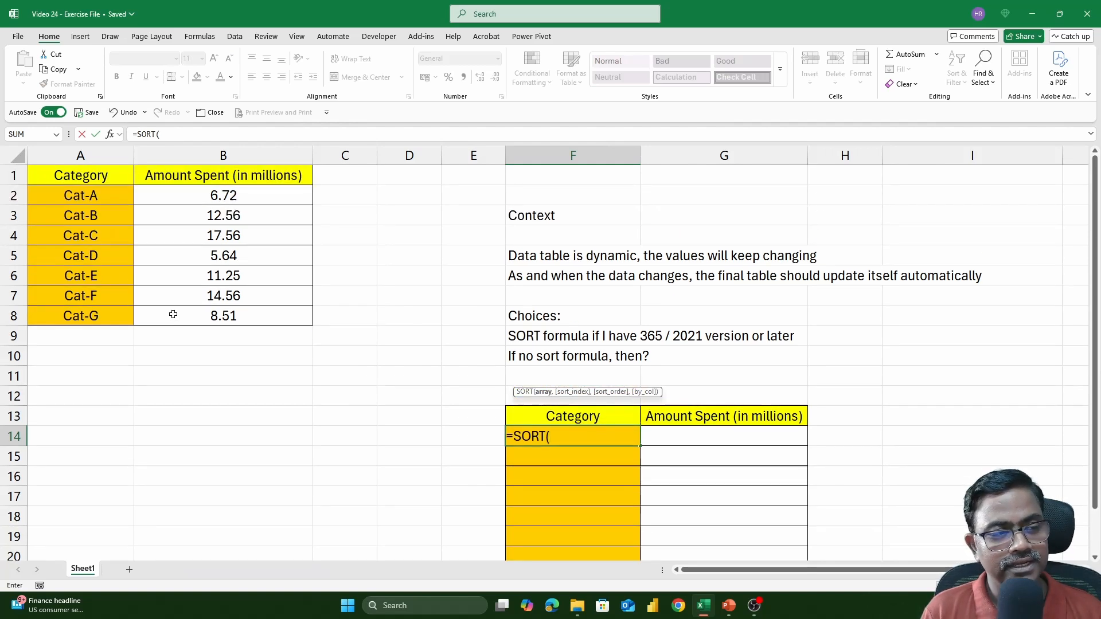
drag(71, 198, 250, 319)
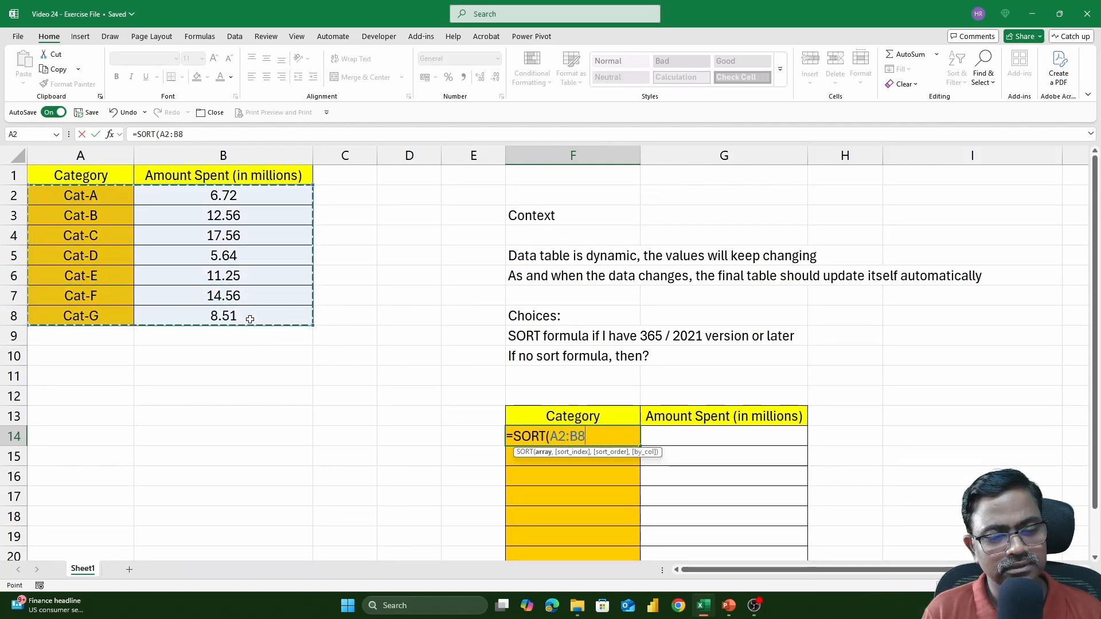
key(F4)
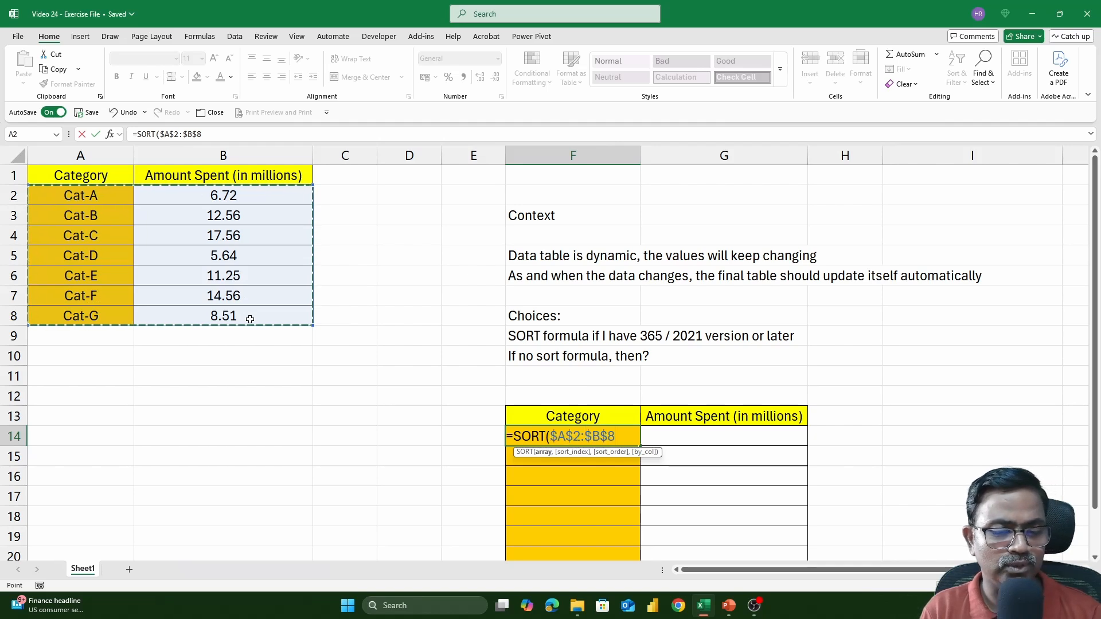
Complete the SORT formula with sort index 2, descending order -1 and FALSE for sorting by row.
text(,)
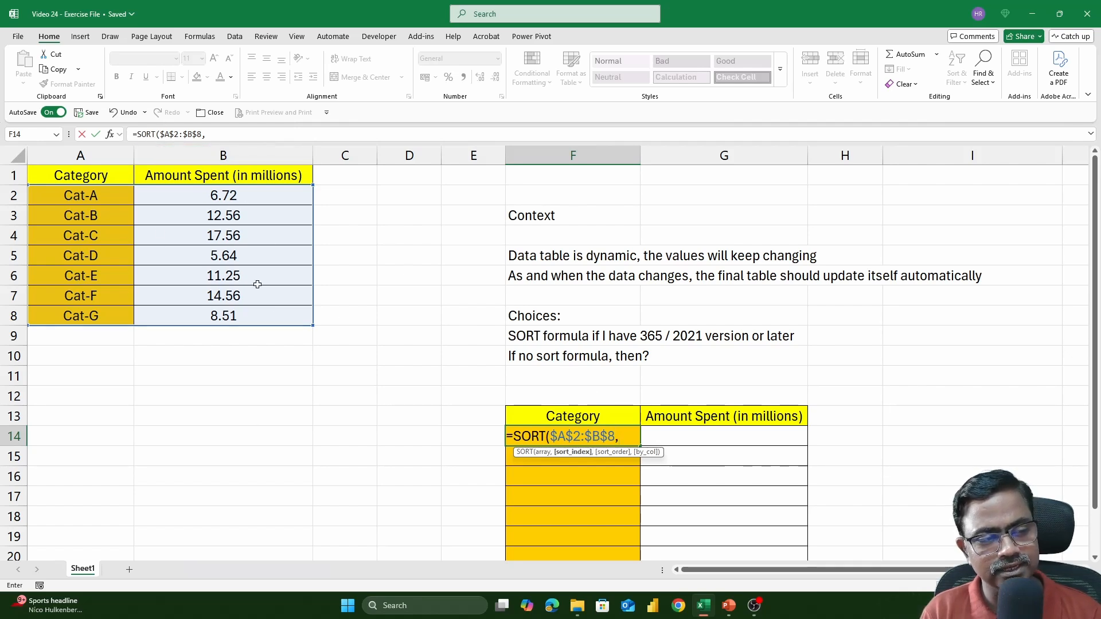
key(F2)
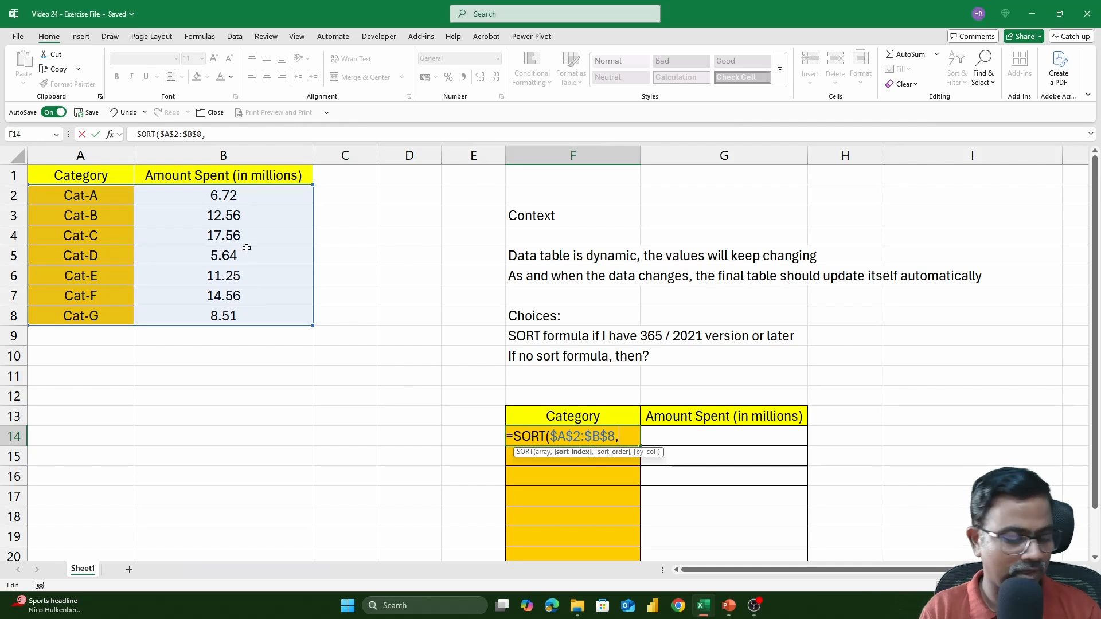
text(2,)
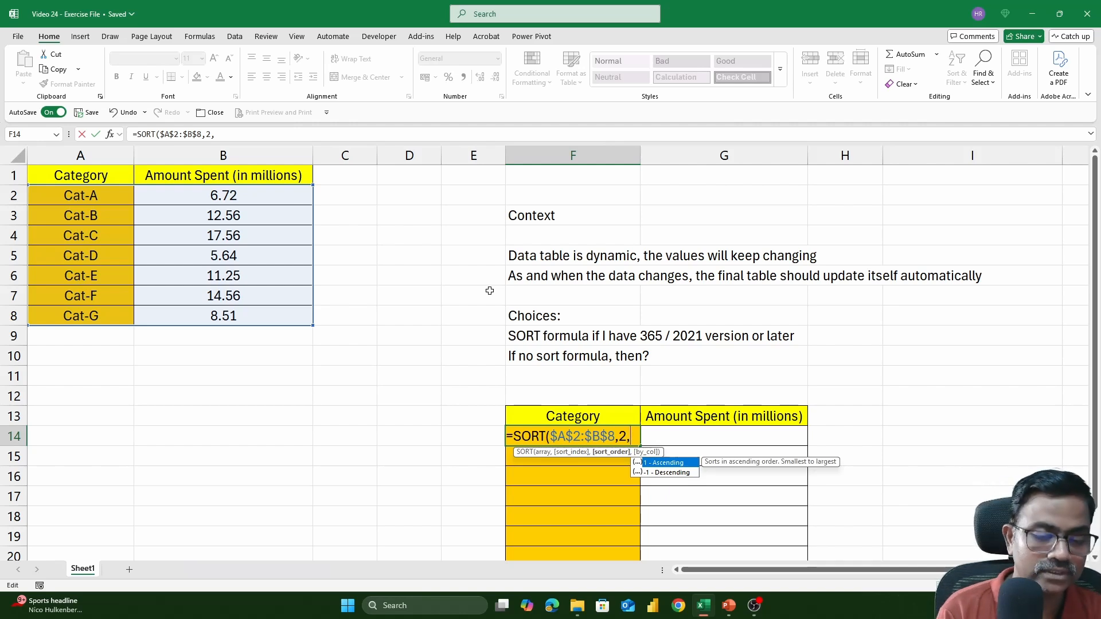
text(-1)
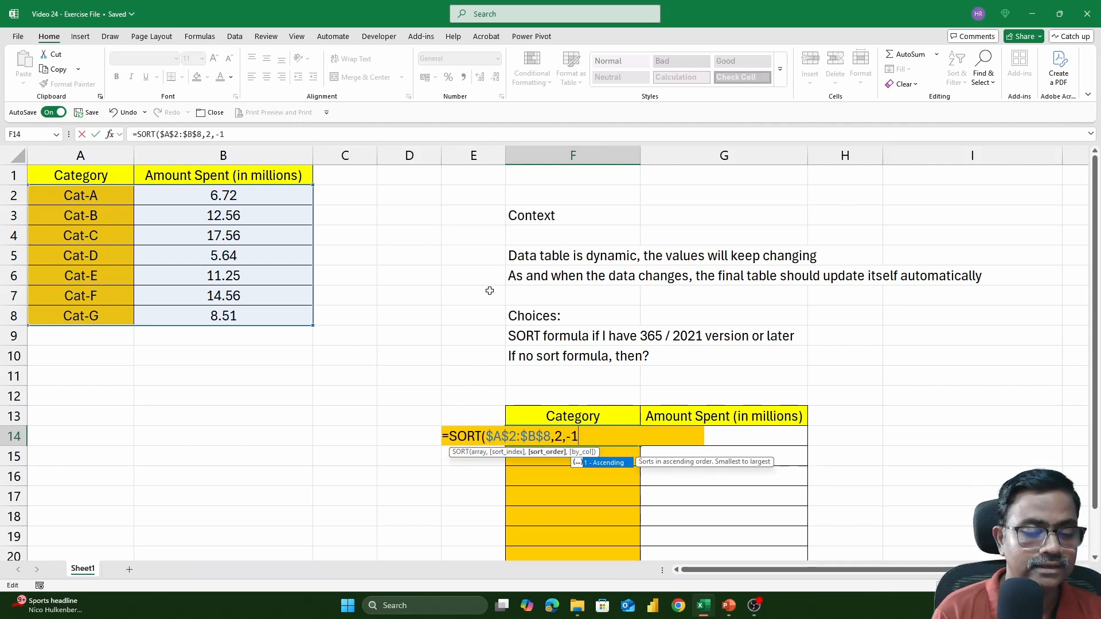
text(,)
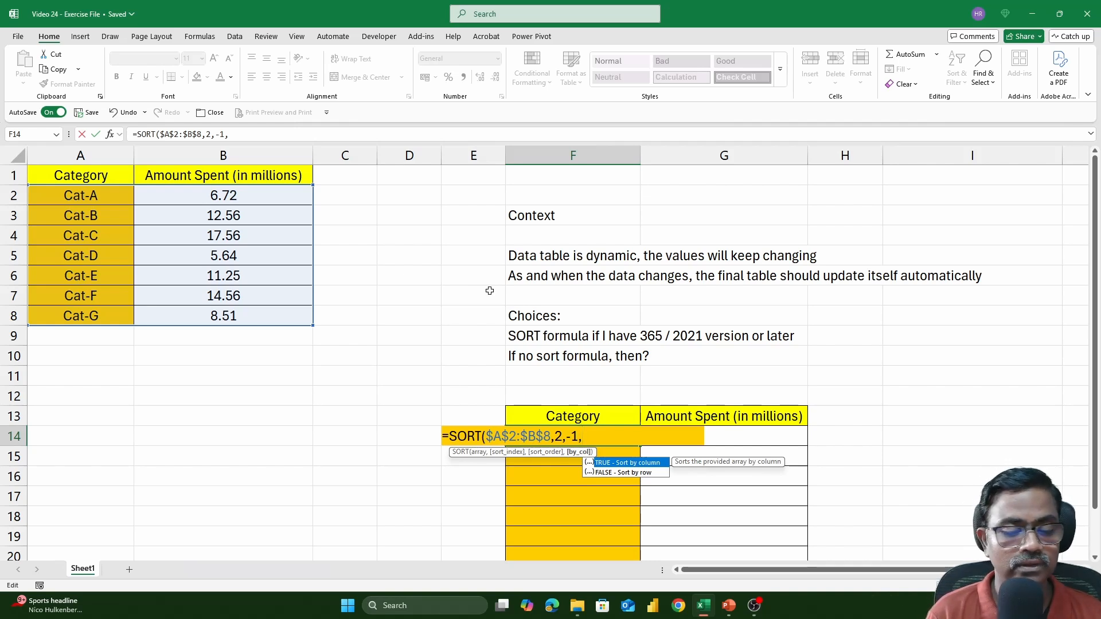
key(Down)
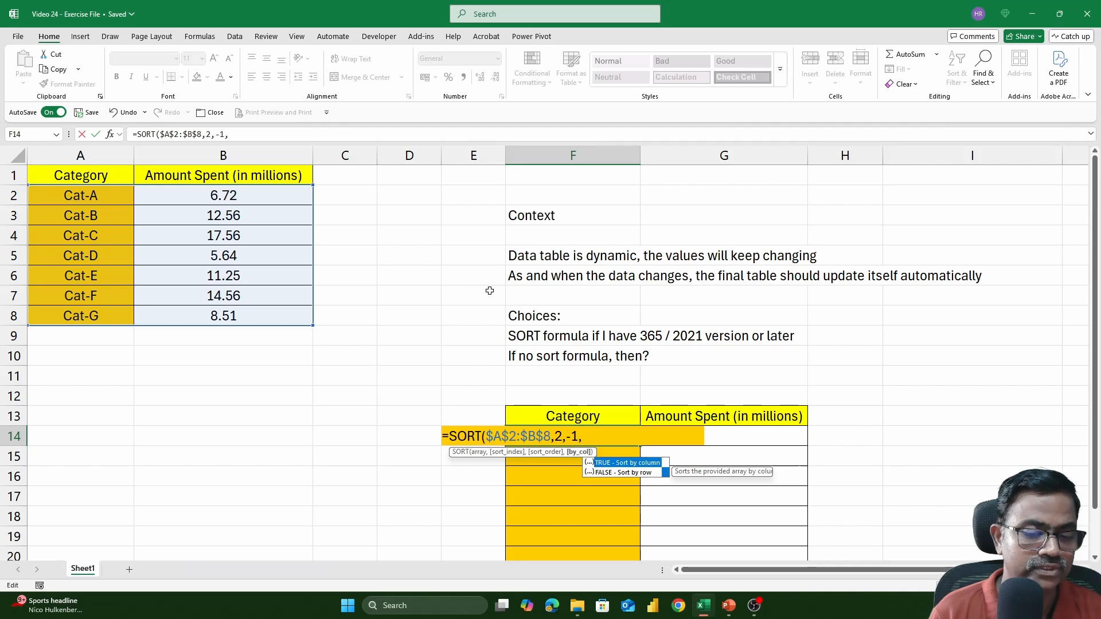
key(Tab)
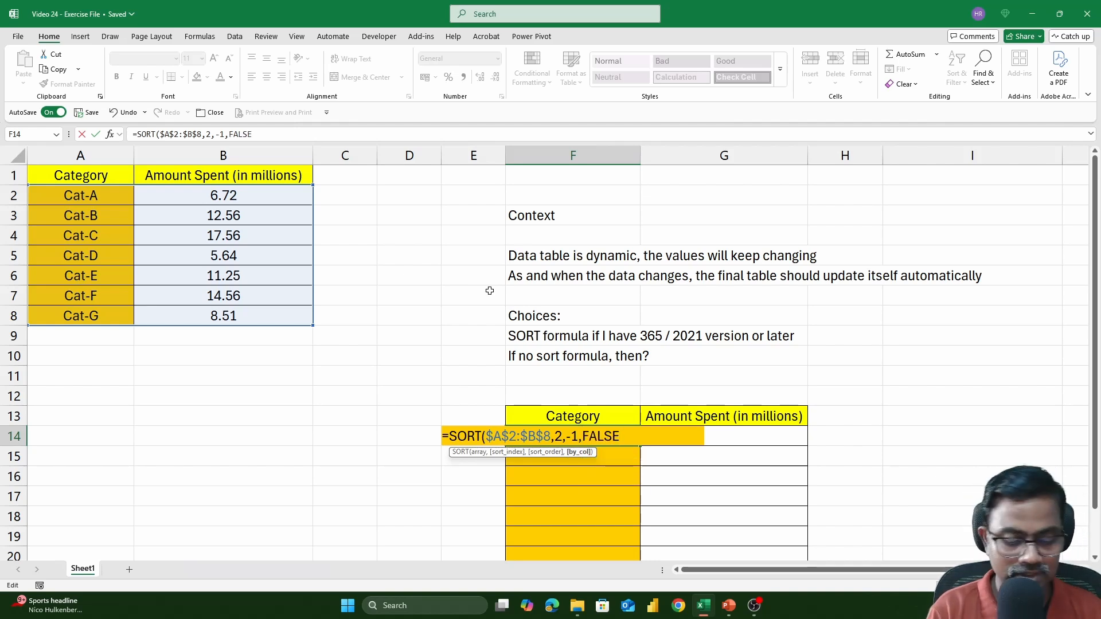
text())
key(Return)
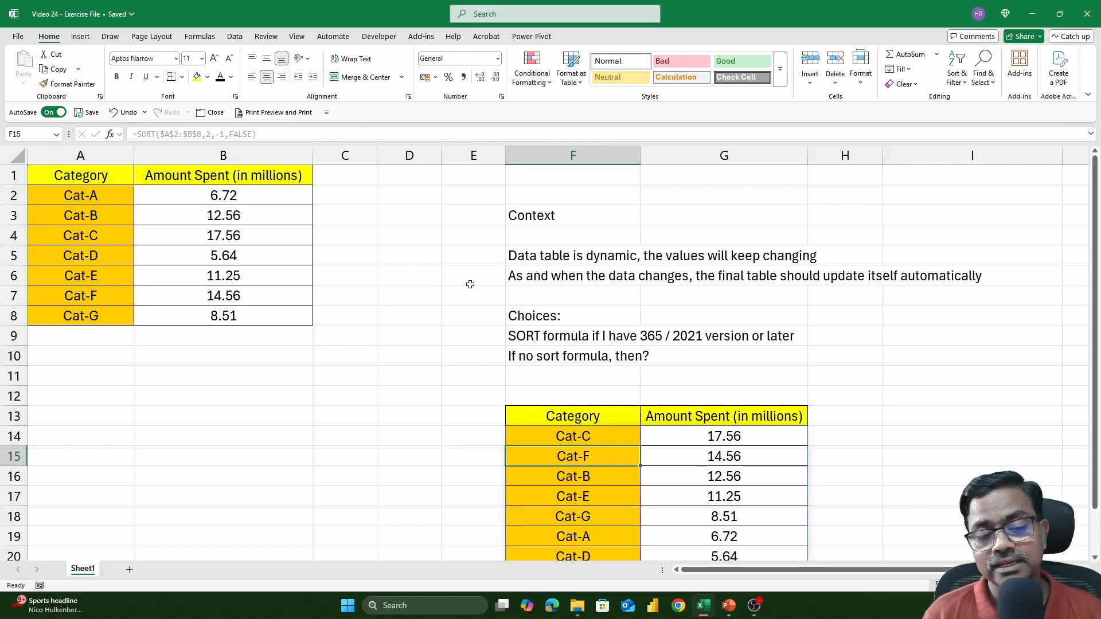
scroll(470, 278, down, 1)
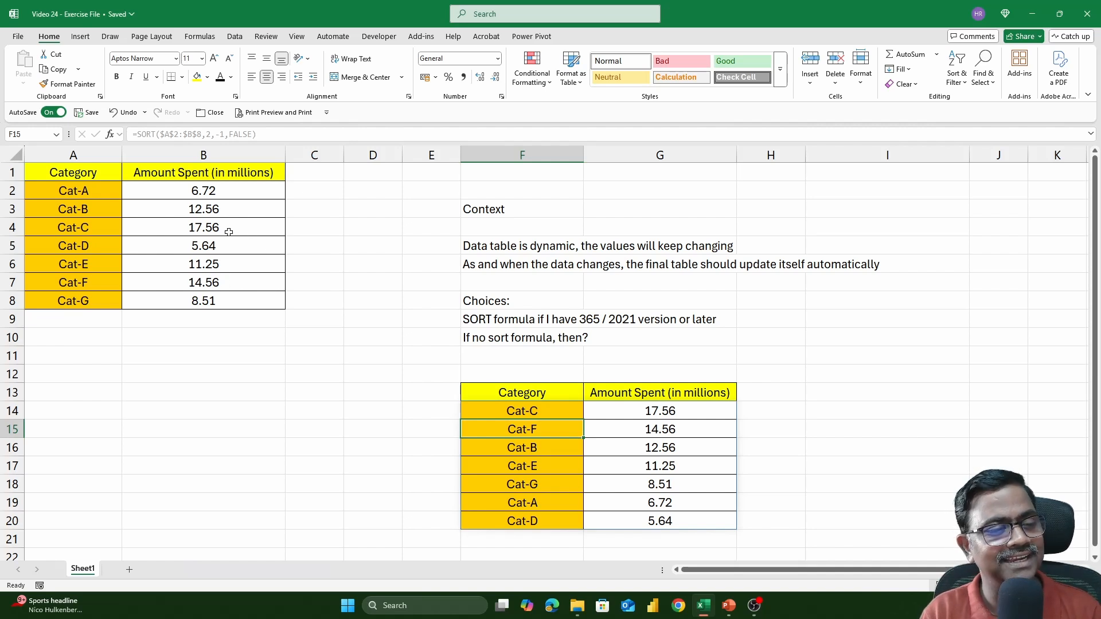
Set the Cat-G amount in cell B8 of the source table to 23.65.
click(248, 300)
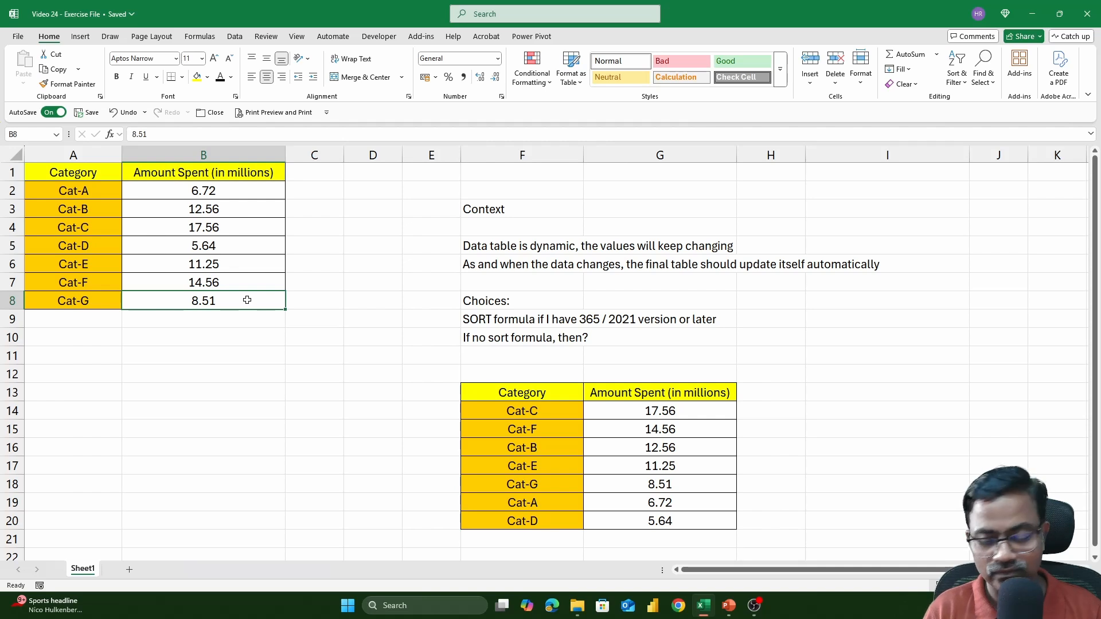
text(23.65)
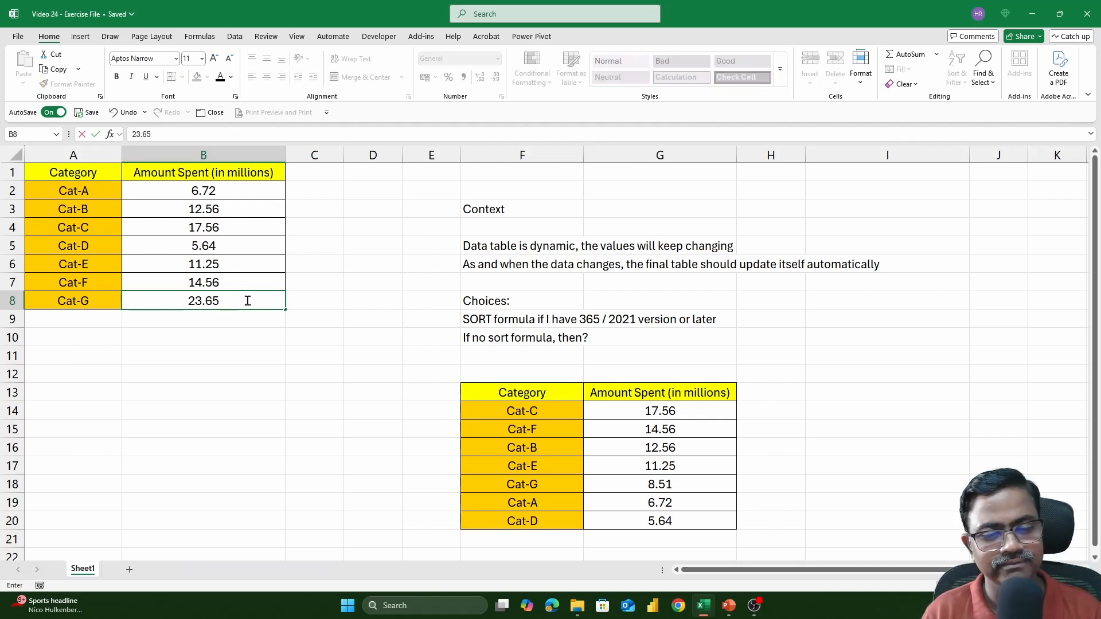
key(Return)
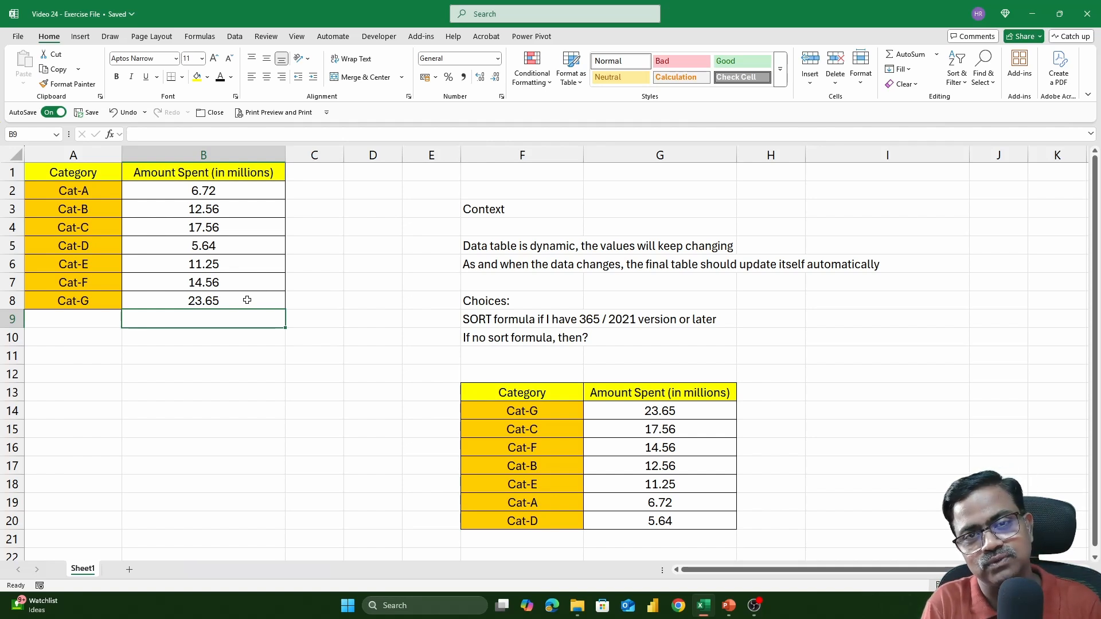
Add a Rank column header in cell C1 beside the source table.
click(313, 172)
text(Rank)
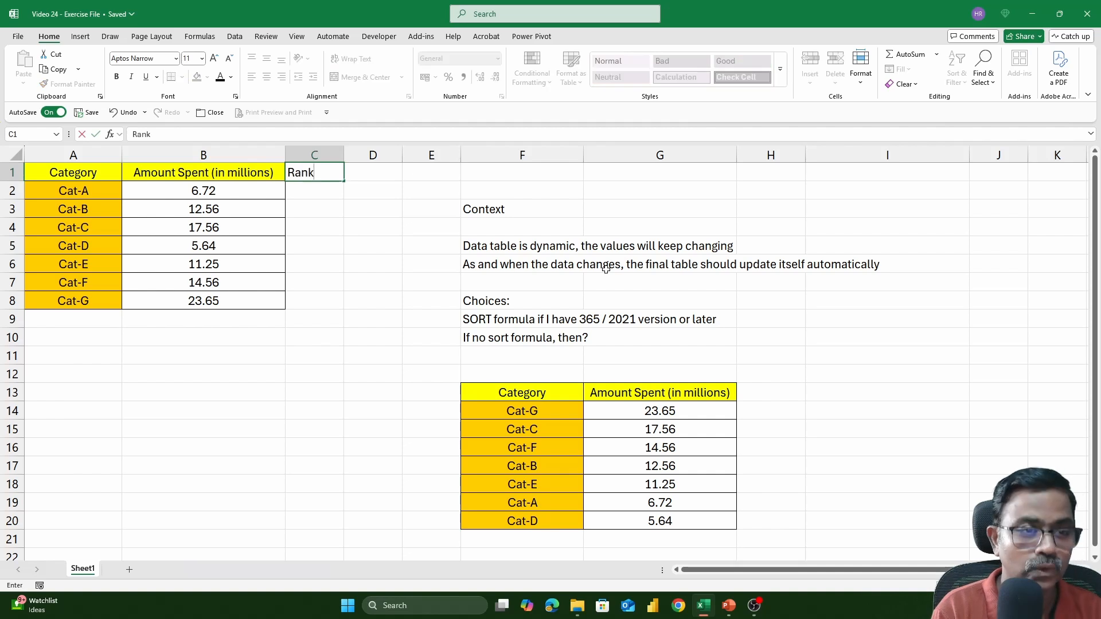
key(Return)
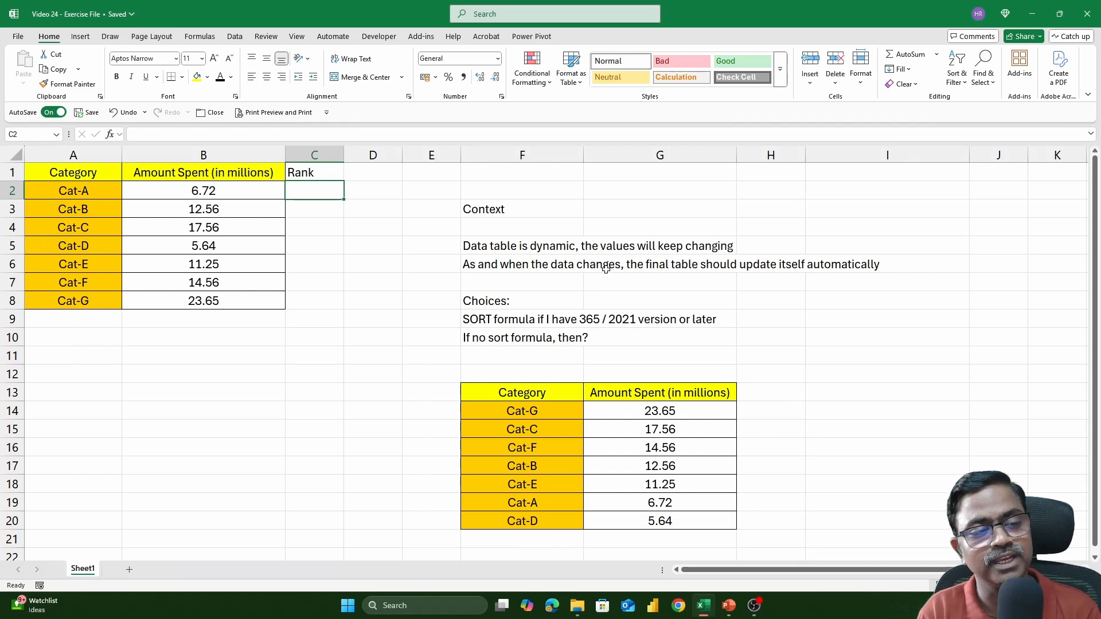
Enter a RANK formula in C2 that ranks B2 within the absolute range $B$2:$B$8 in descending order (0).
scroll(418, 304, up, 2)
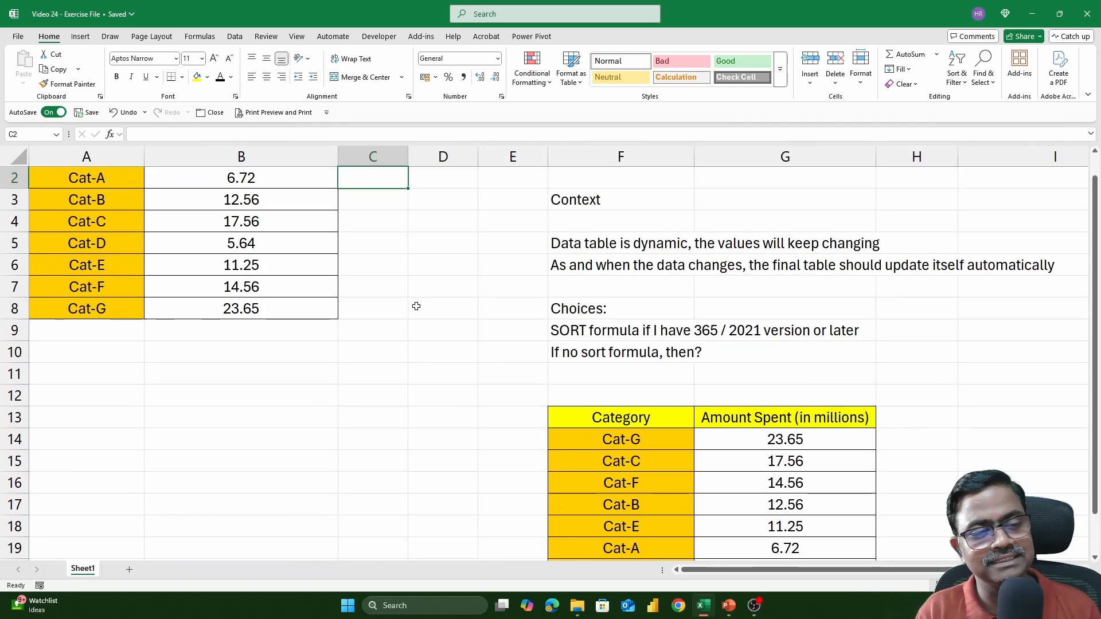
scroll(417, 306, up, 1)
text(=rank)
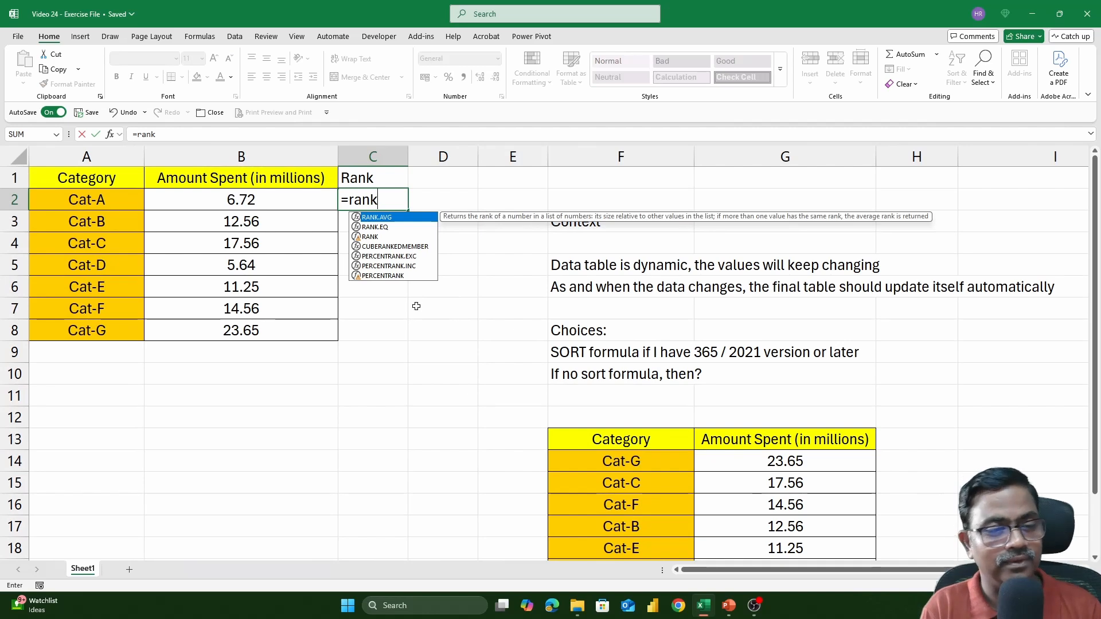
text(()
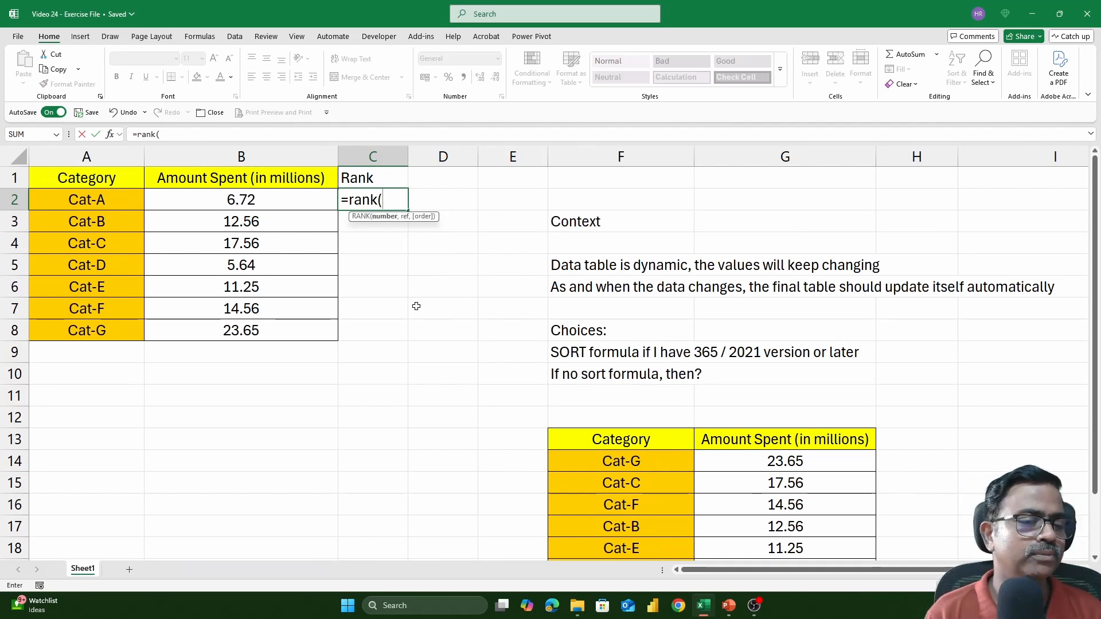
click(260, 201)
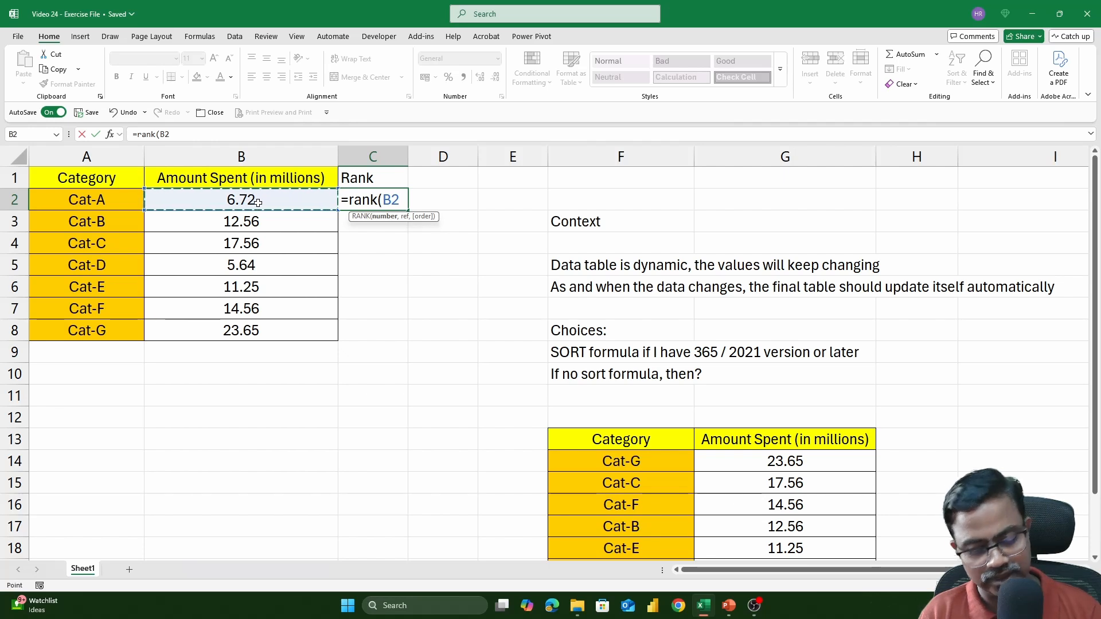
text(,)
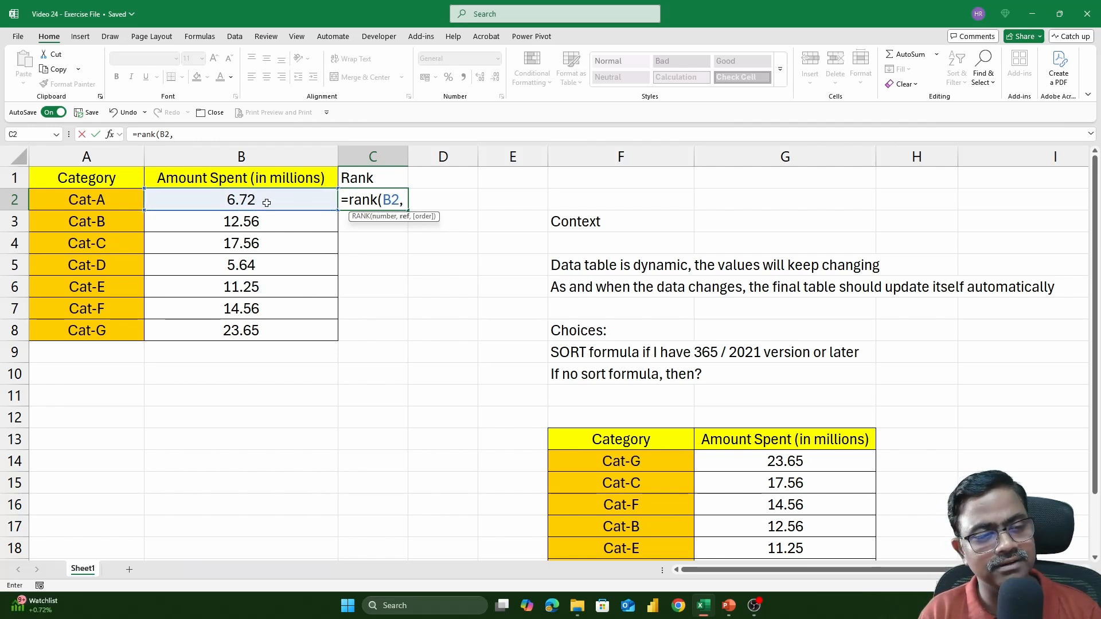
drag(262, 200, 270, 321)
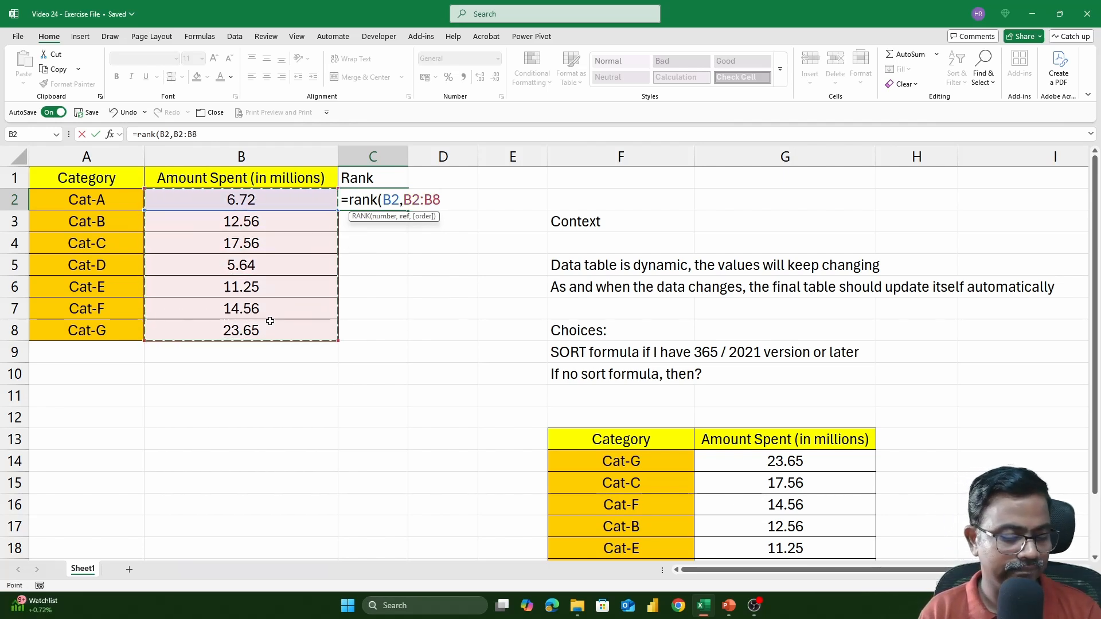
key(F4)
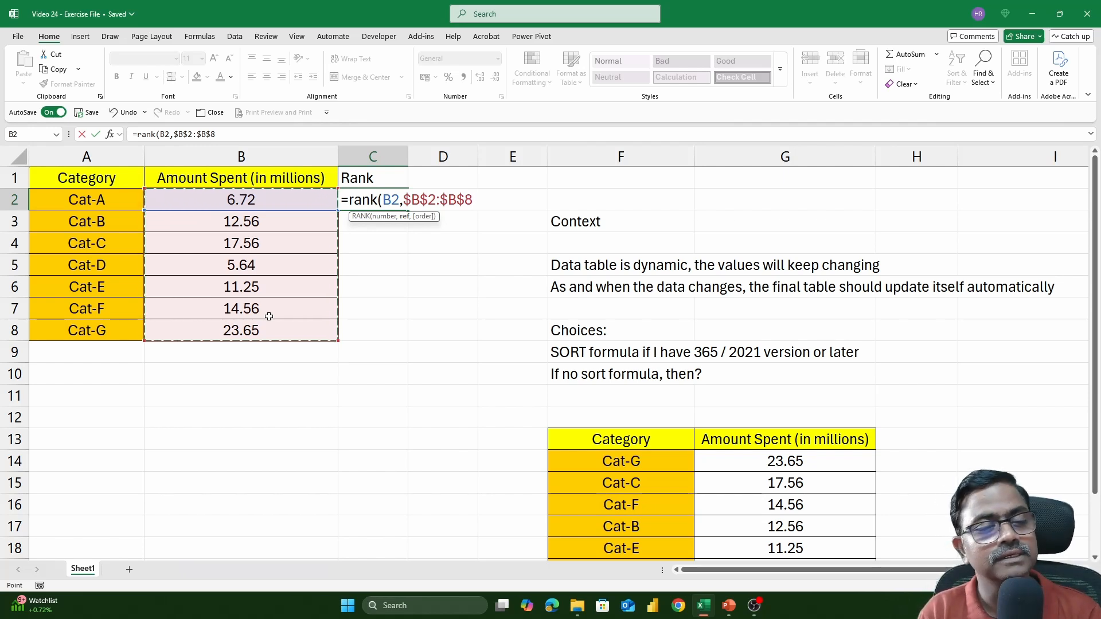
text(,)
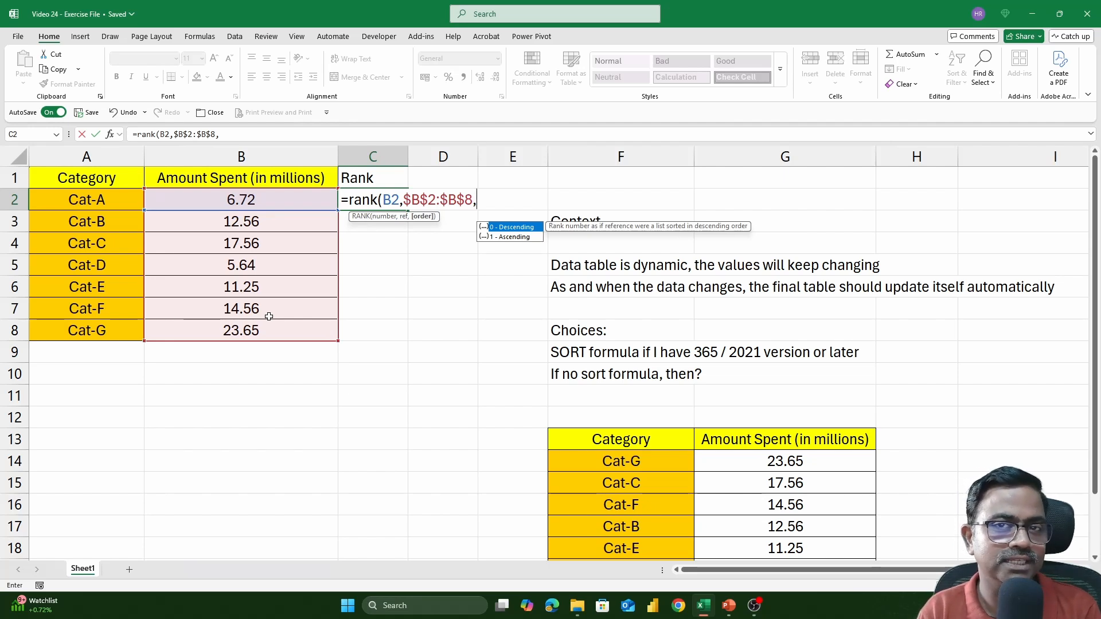
text(0)
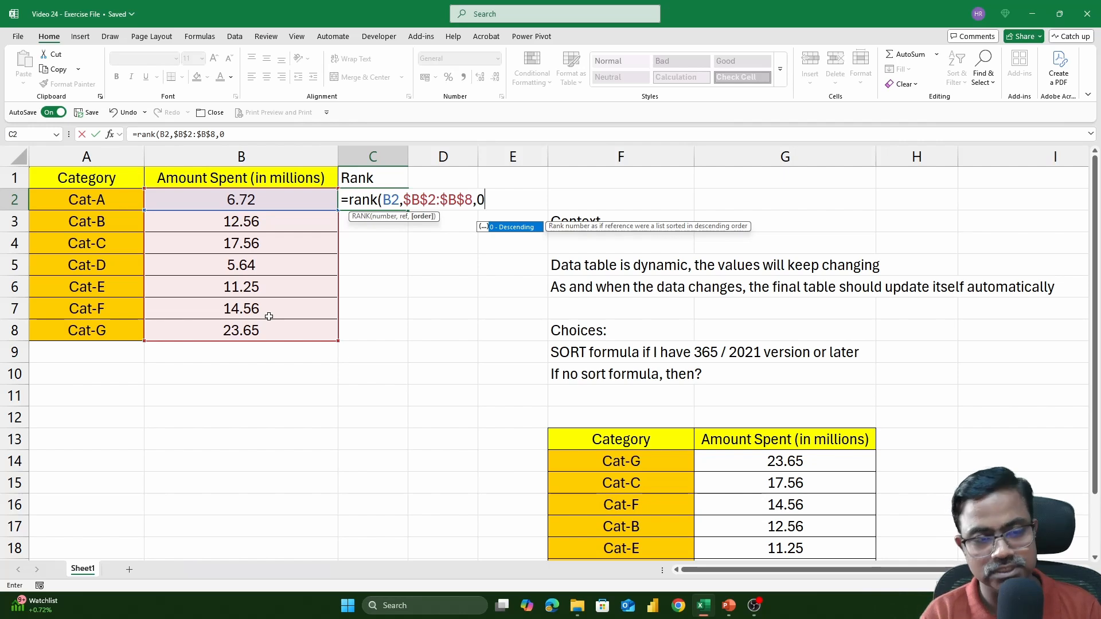
text())
key(Return)
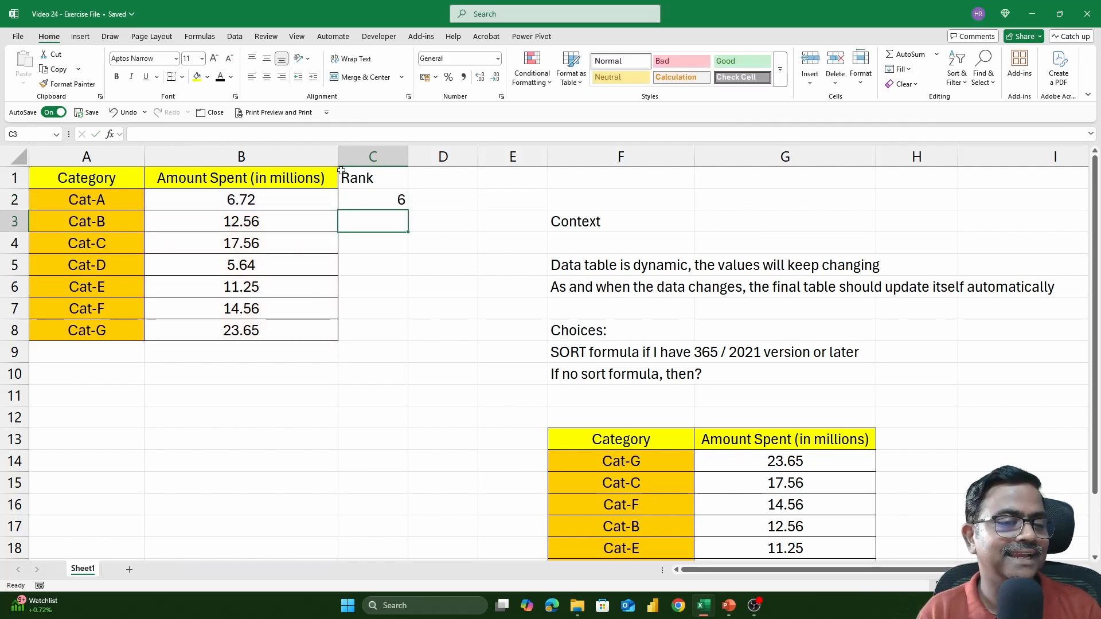
Fill the RANK formula down to C8 and shade the Rank column C1:C8 light blue.
click(380, 200)
drag(408, 210, 396, 348)
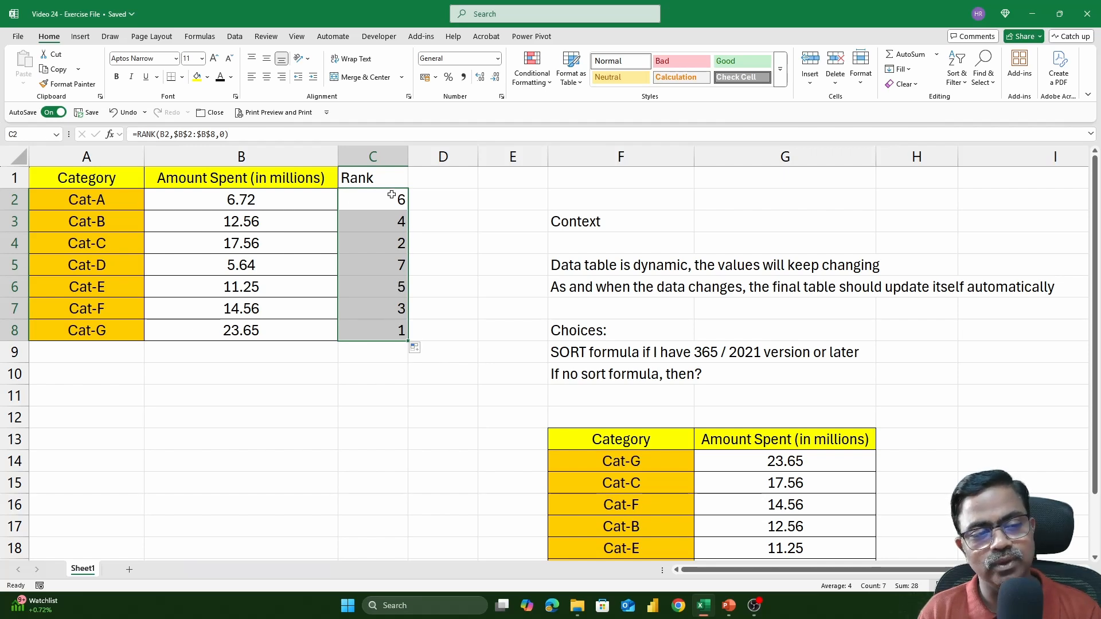
drag(371, 175, 364, 336)
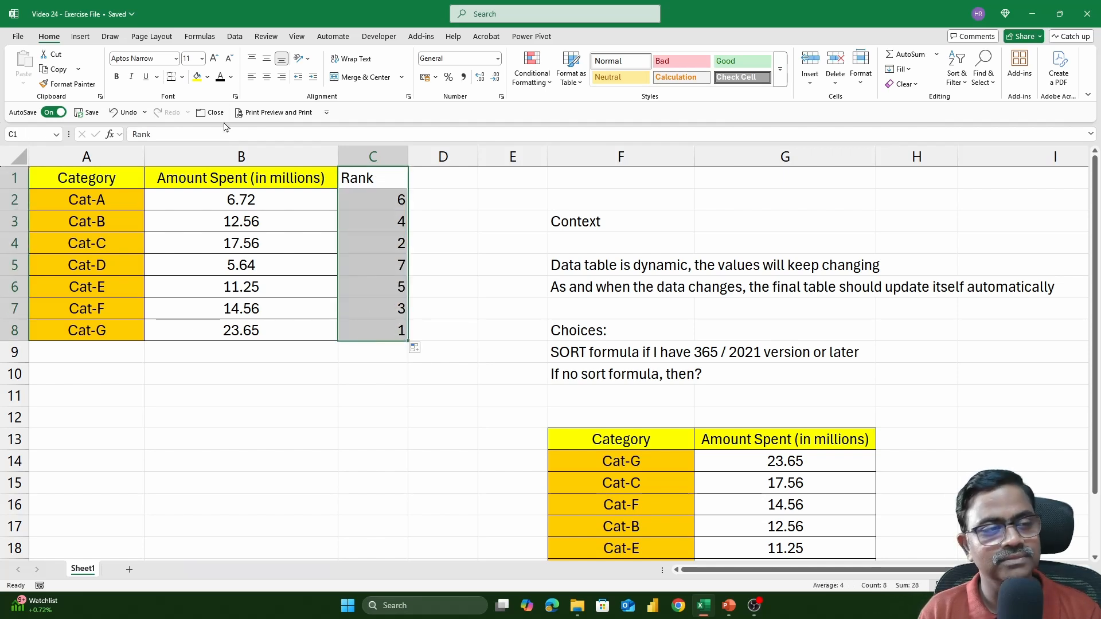
click(209, 77)
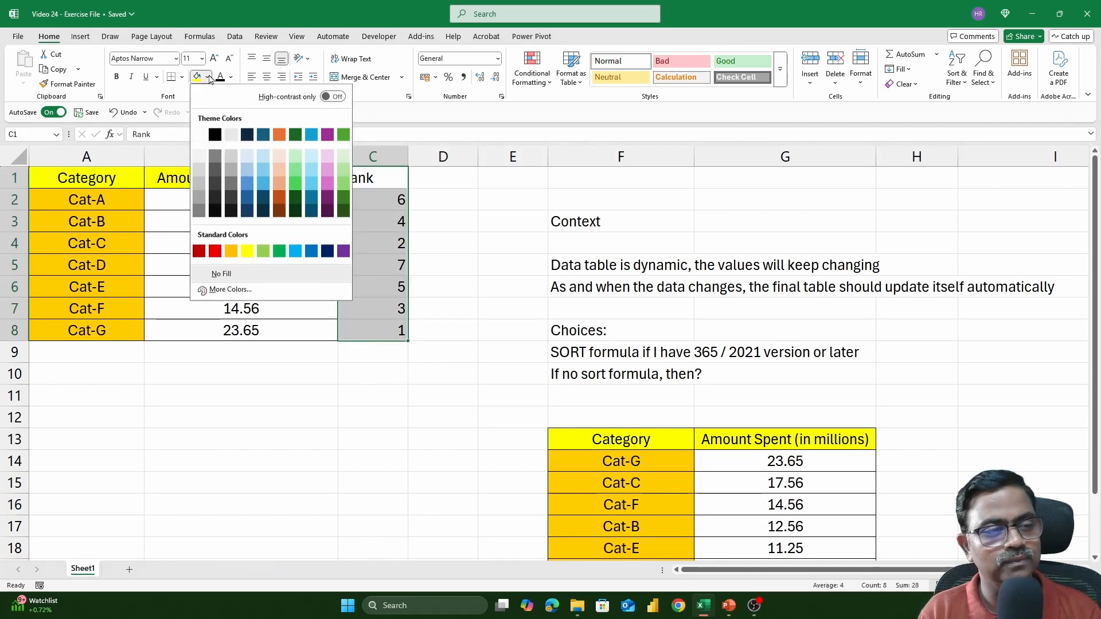
click(311, 155)
click(519, 229)
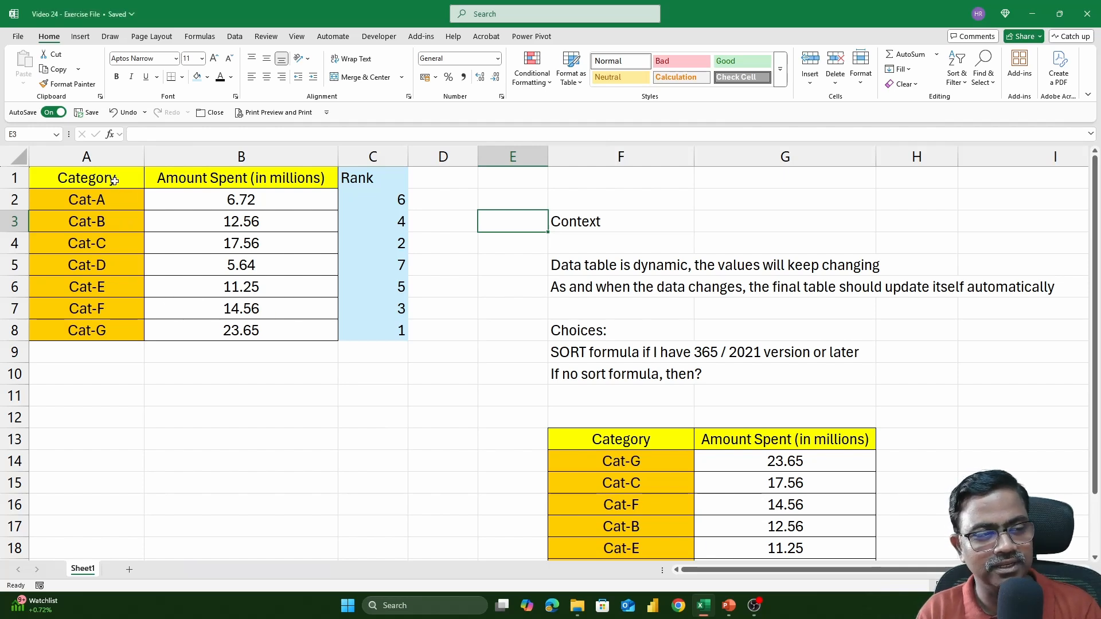
Paste a copy of the source table A1:B8 at A12 and clear the contents of A13:B20, keeping the headers and formatting.
drag(93, 183, 274, 321)
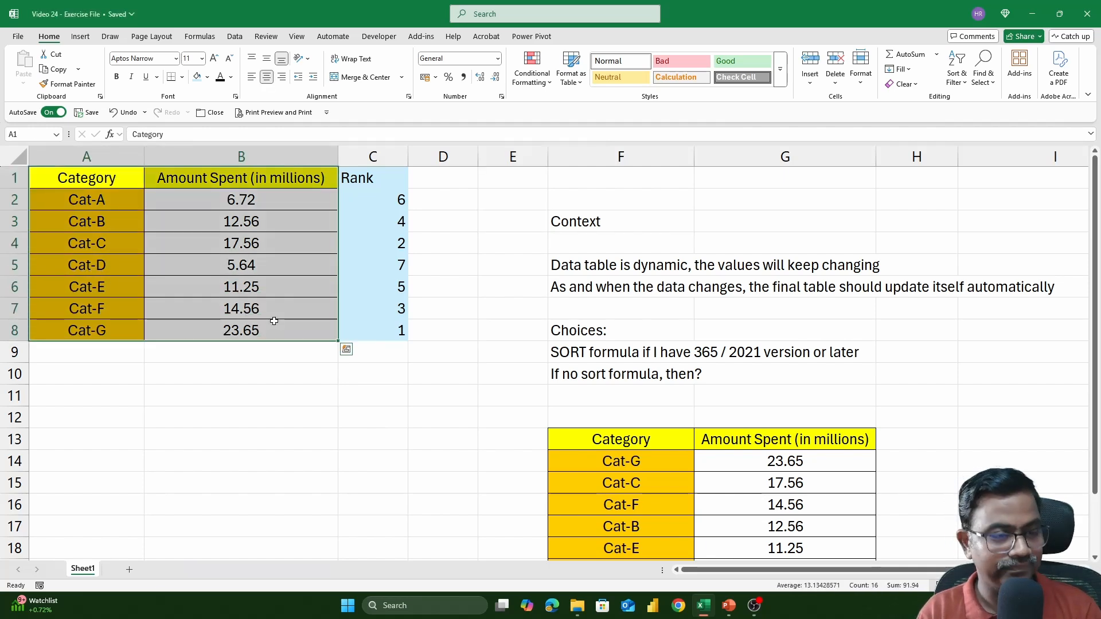
key(ctrl+c)
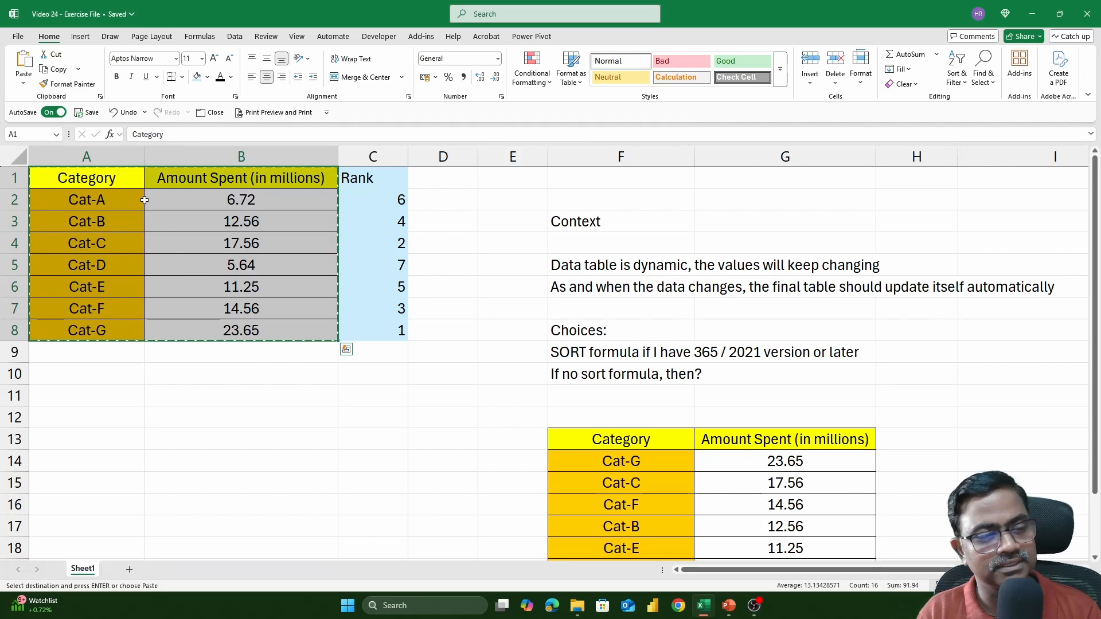
scroll(105, 319, down, 2)
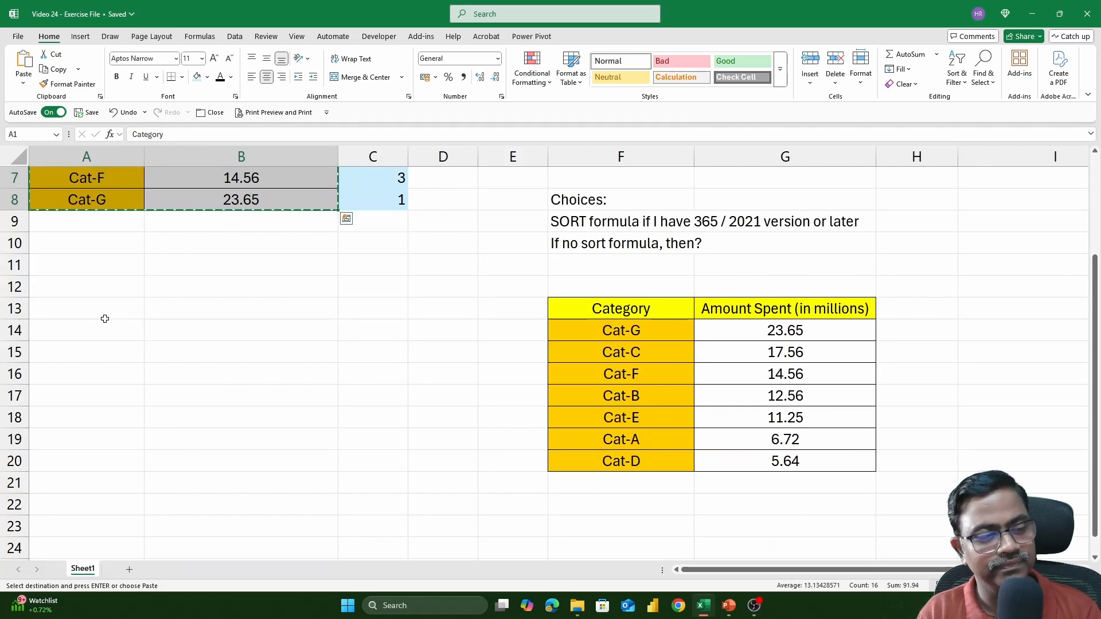
click(116, 285)
key(ctrl+v)
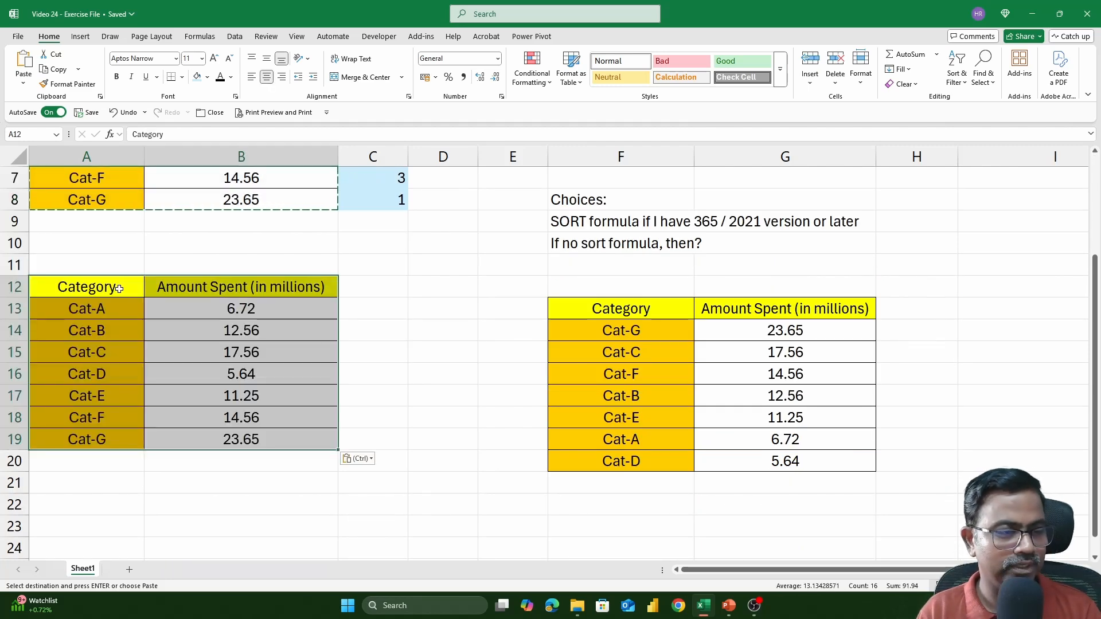
key(Escape)
drag(117, 310, 257, 461)
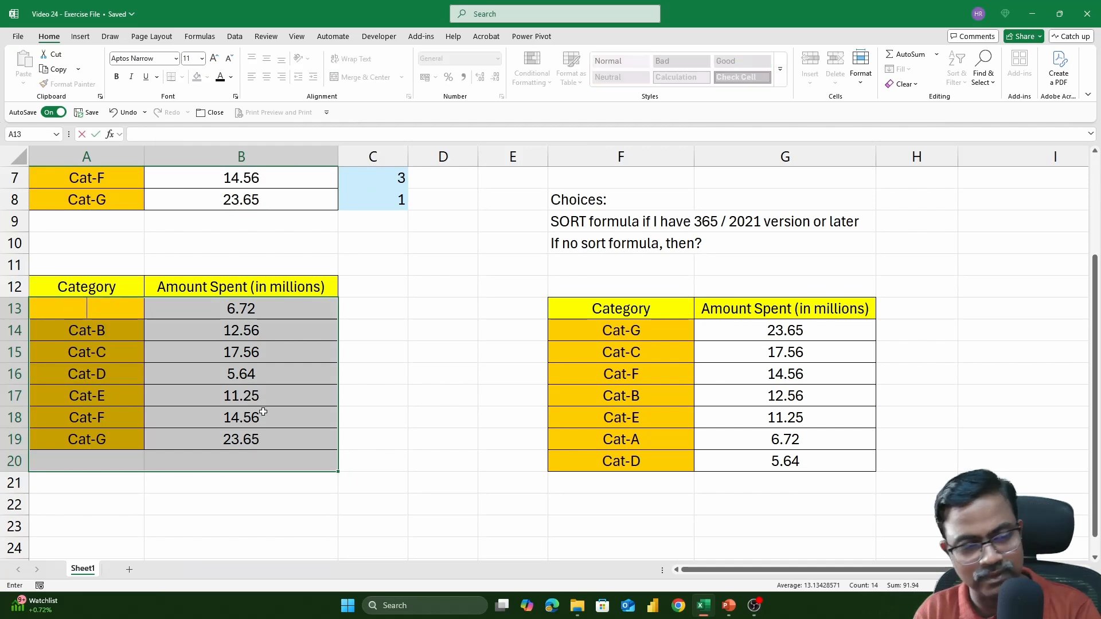
key(Delete)
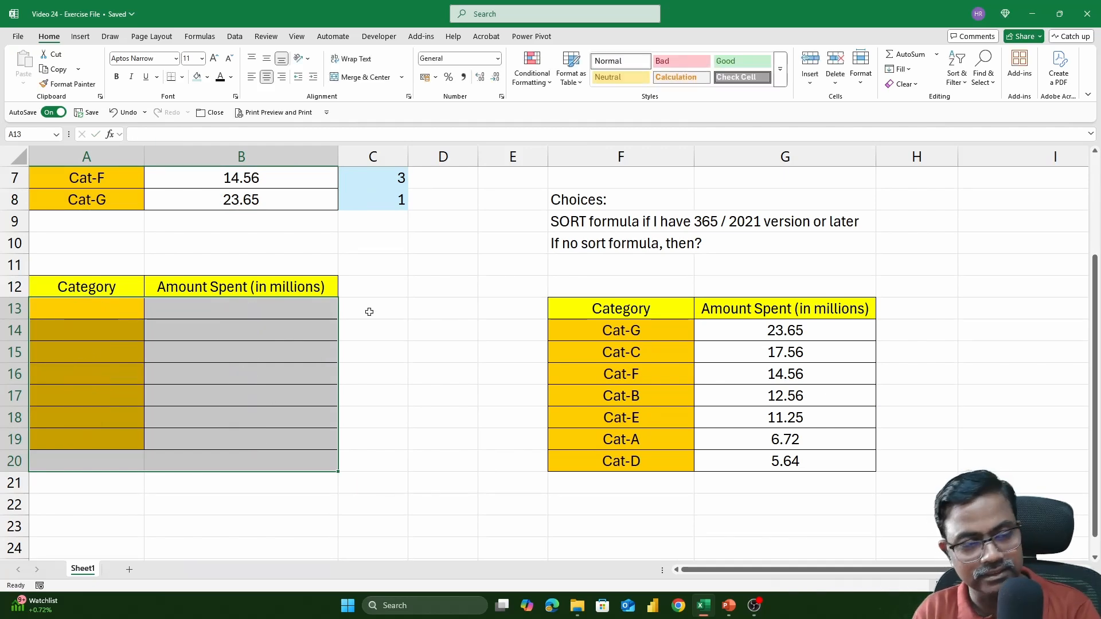
Add a Rank header in C12 and fill C13:C19 with the numbers 1 to 7.
click(396, 290)
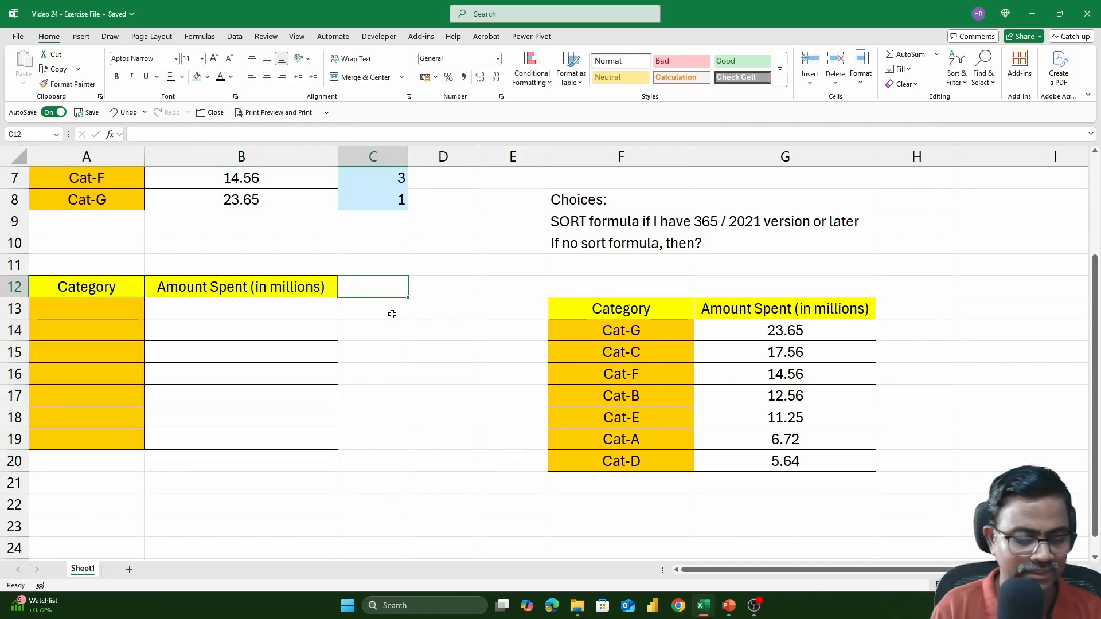
text(Rank)
key(Return)
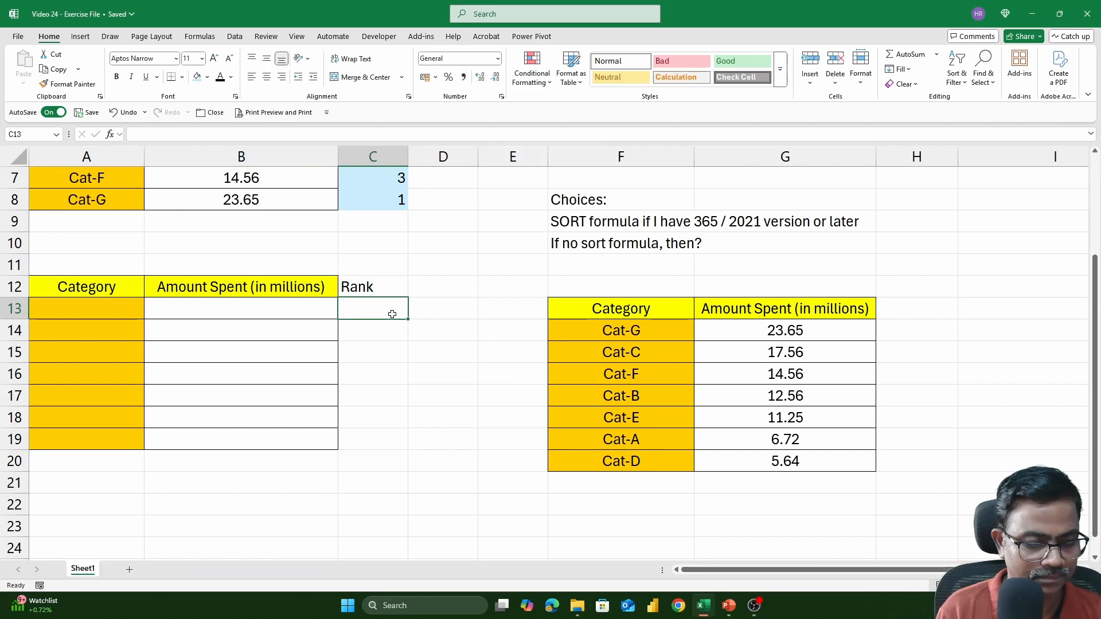
text(1)
key(Return)
text(2)
key(Return)
drag(392, 310, 413, 452)
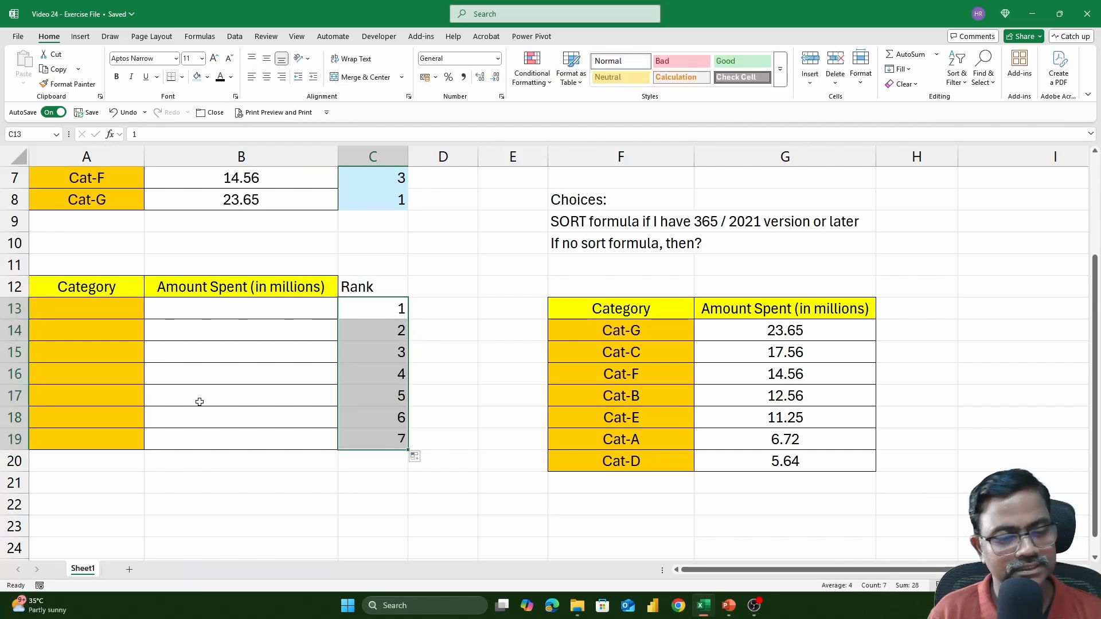
Start an INDEX formula in A13 with the absolute range $A$2:$B$8 as its array.
click(98, 308)
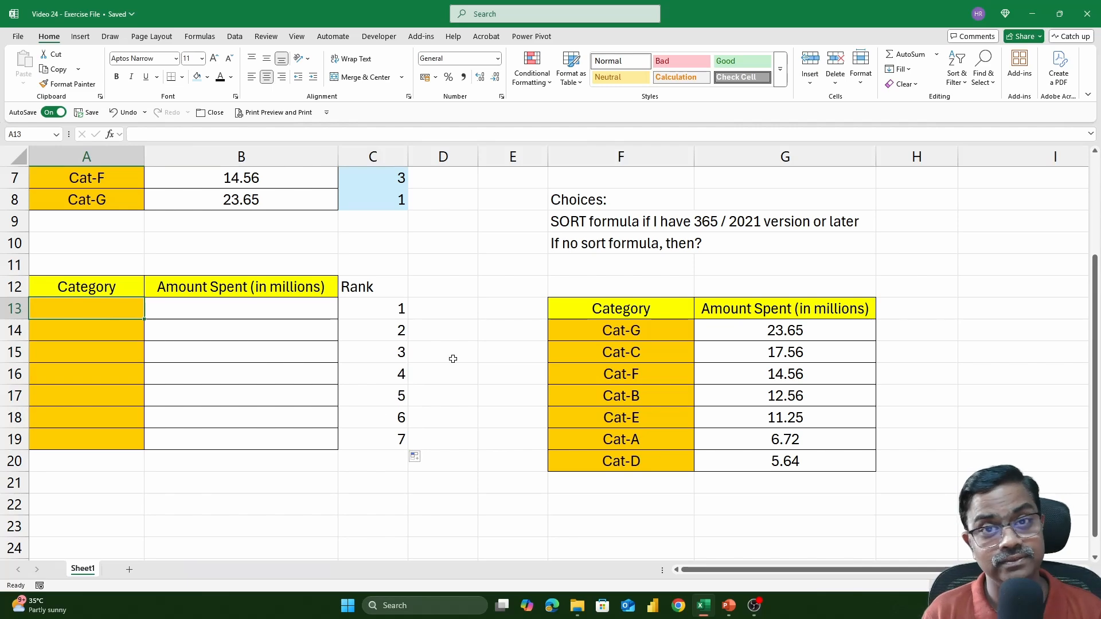
scroll(453, 359, up, 2)
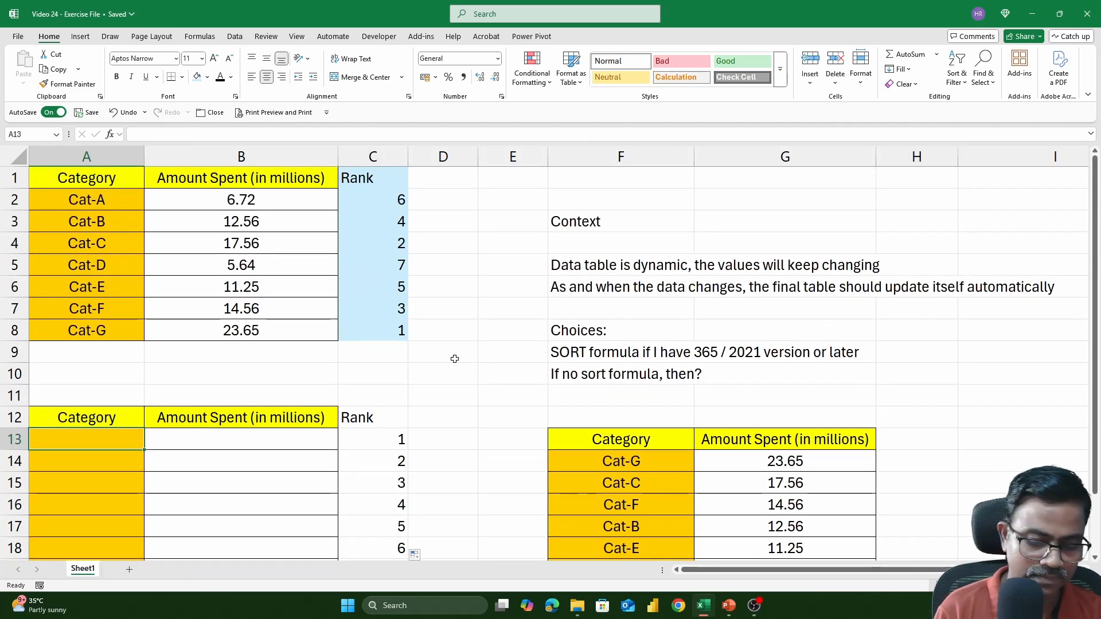
text(=index()
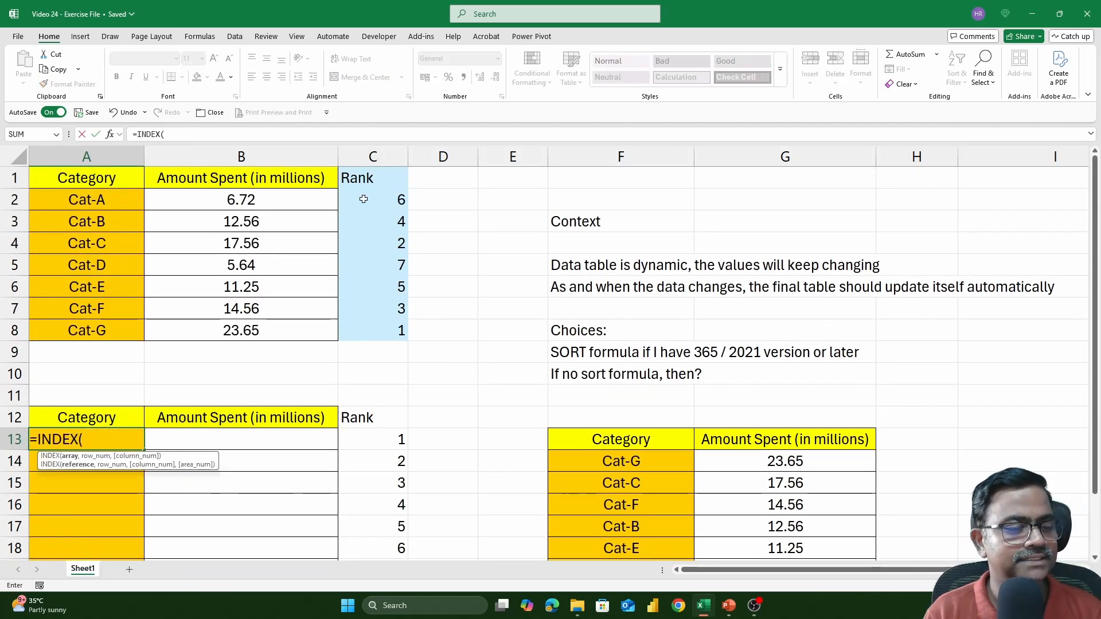
drag(113, 200, 331, 330)
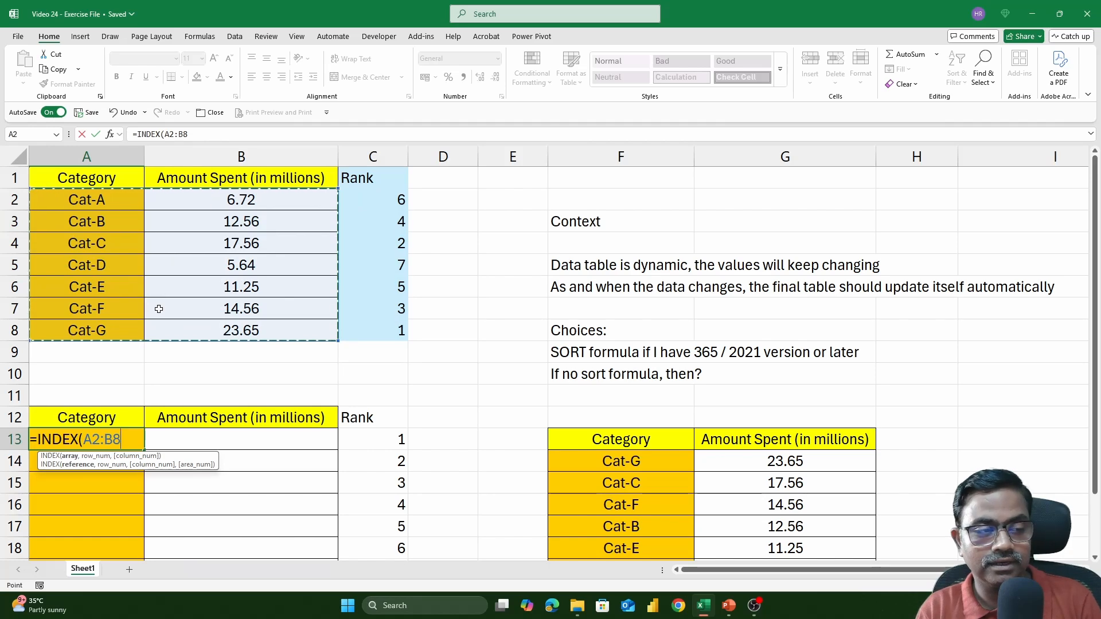
scroll(158, 309, down, 1)
scroll(159, 309, down, 1)
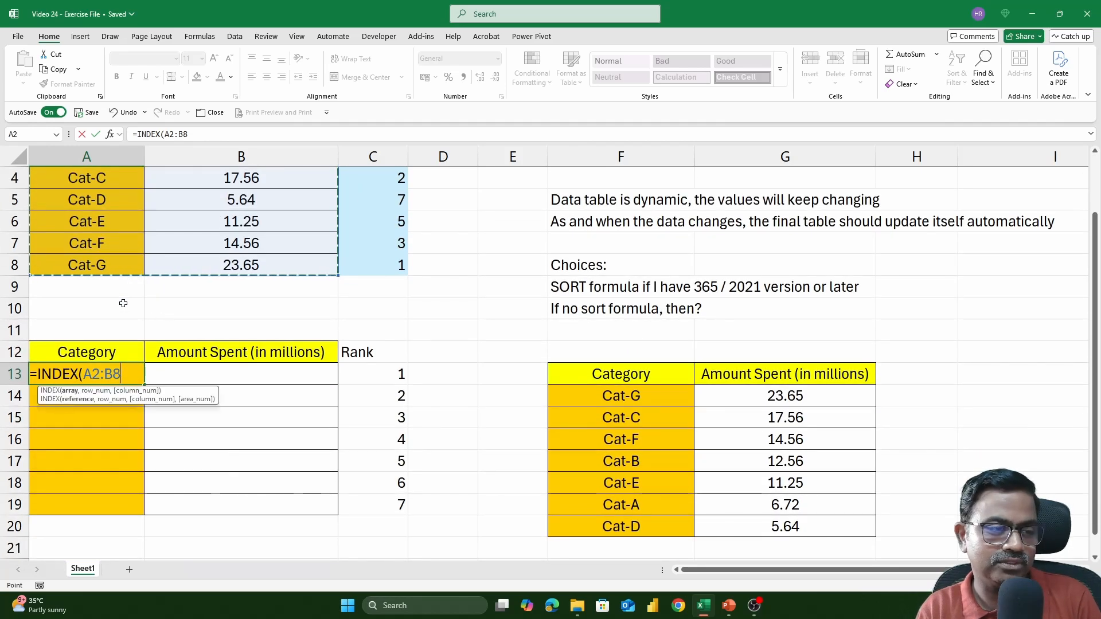
scroll(119, 300, up, 2)
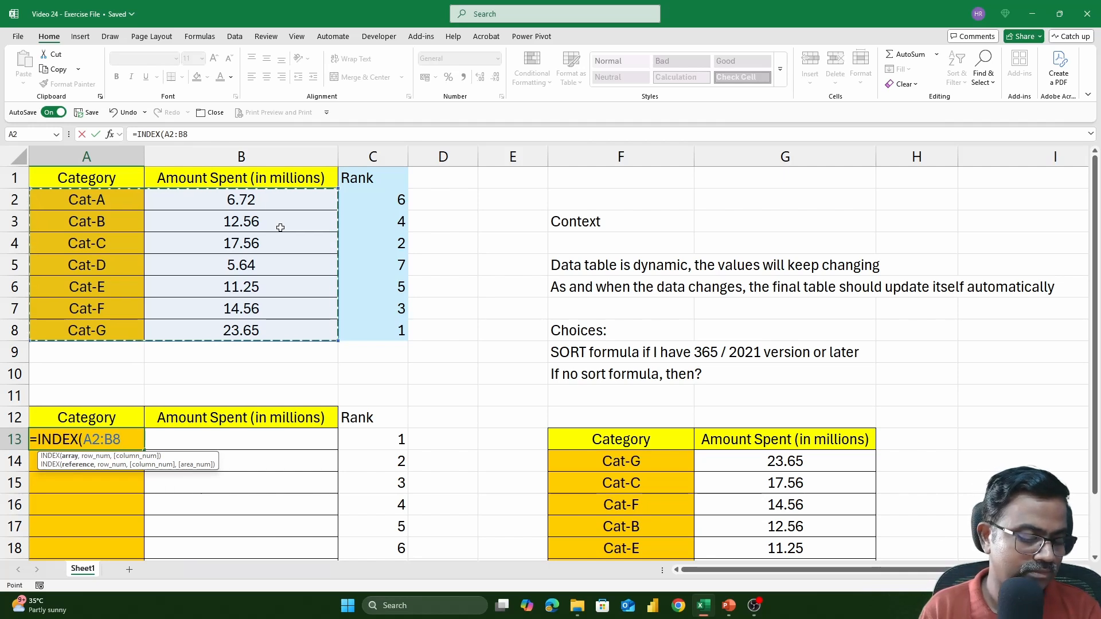
key(F4)
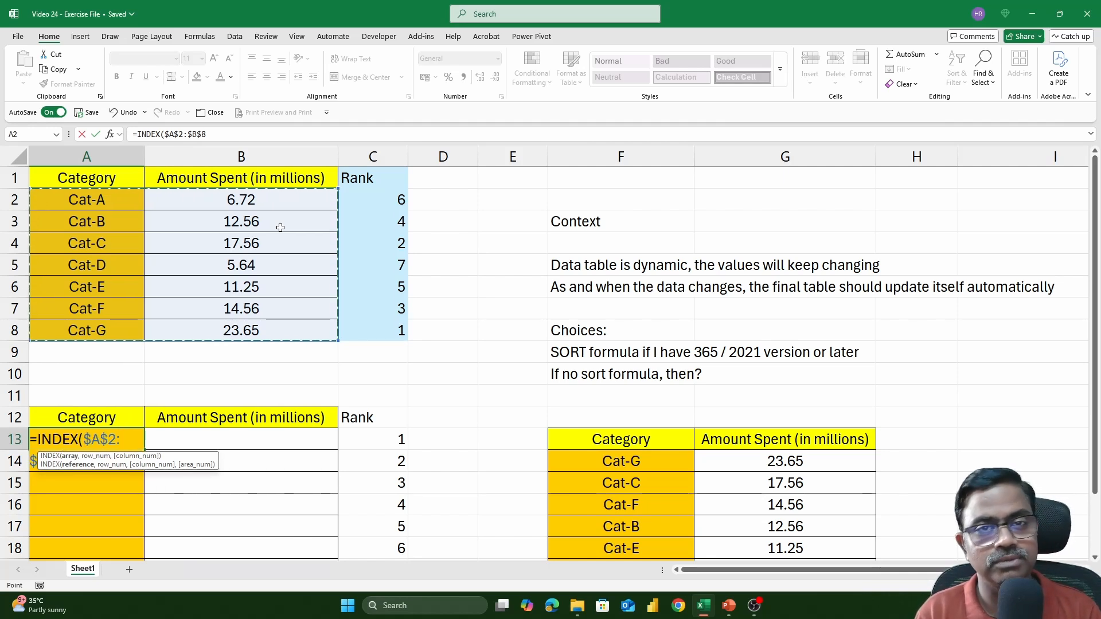
text(,)
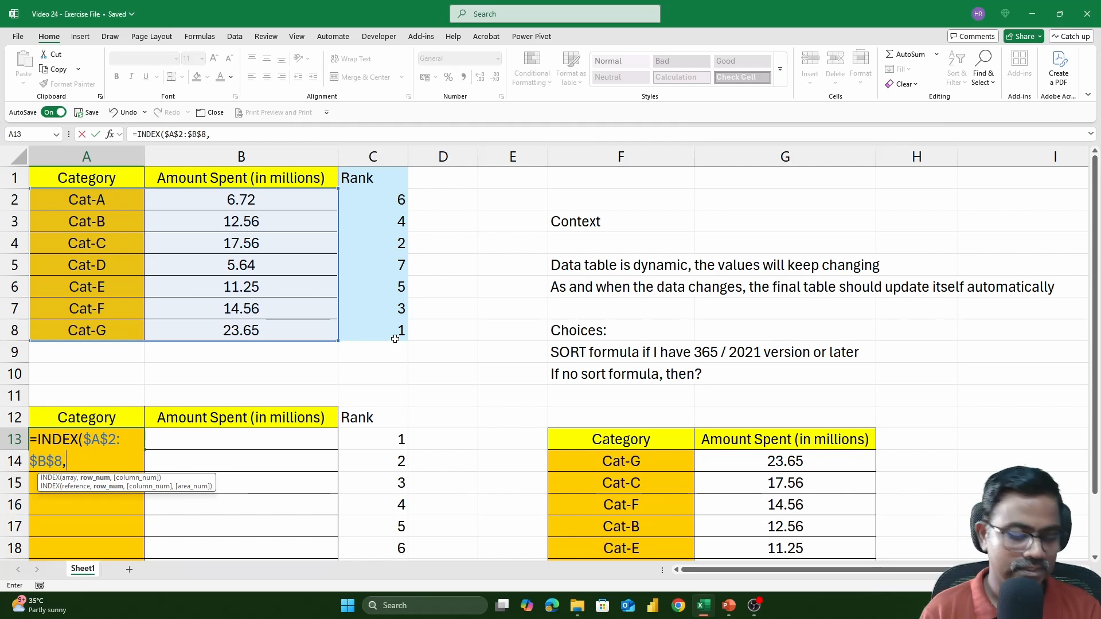
Add a MATCH as the INDEX row number, looking up $C13 in $C$2:$C$8 with exact match (0).
text(match)
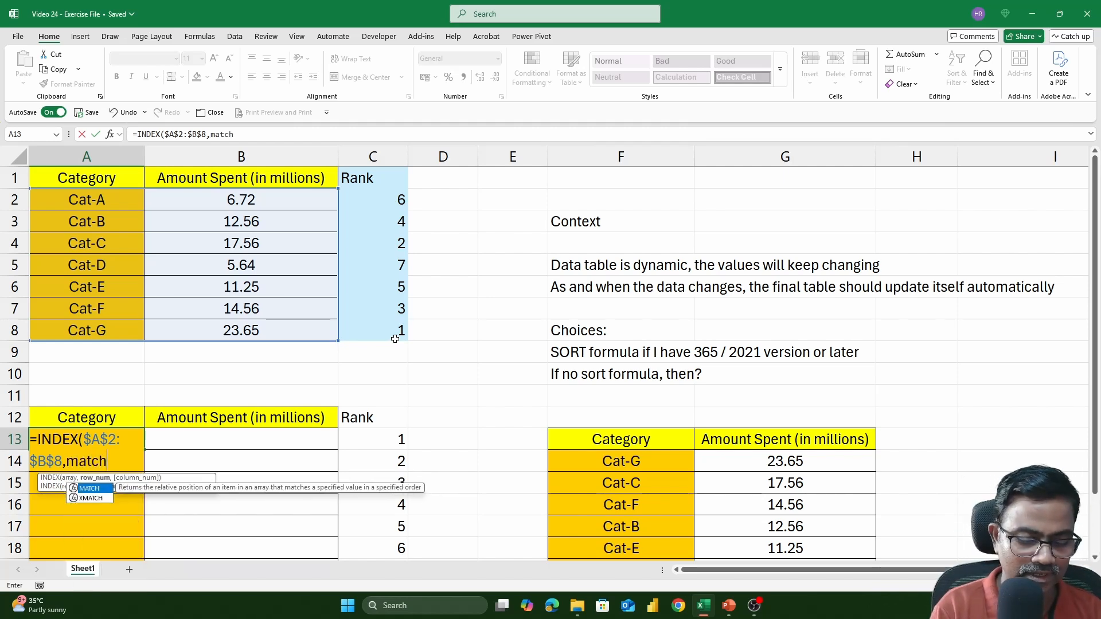
text(()
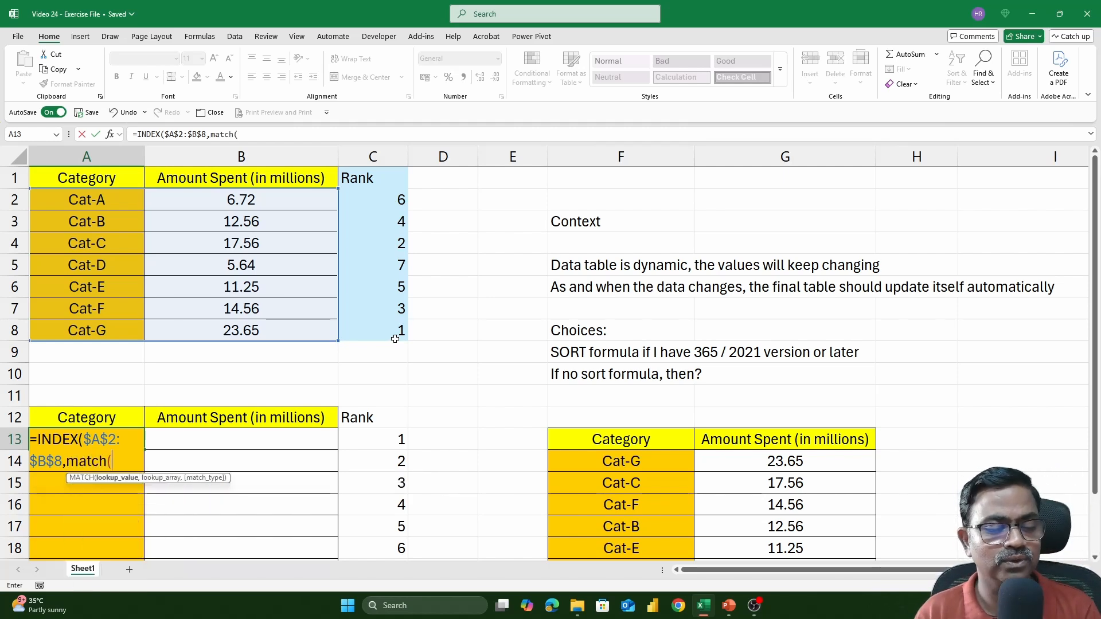
click(367, 433)
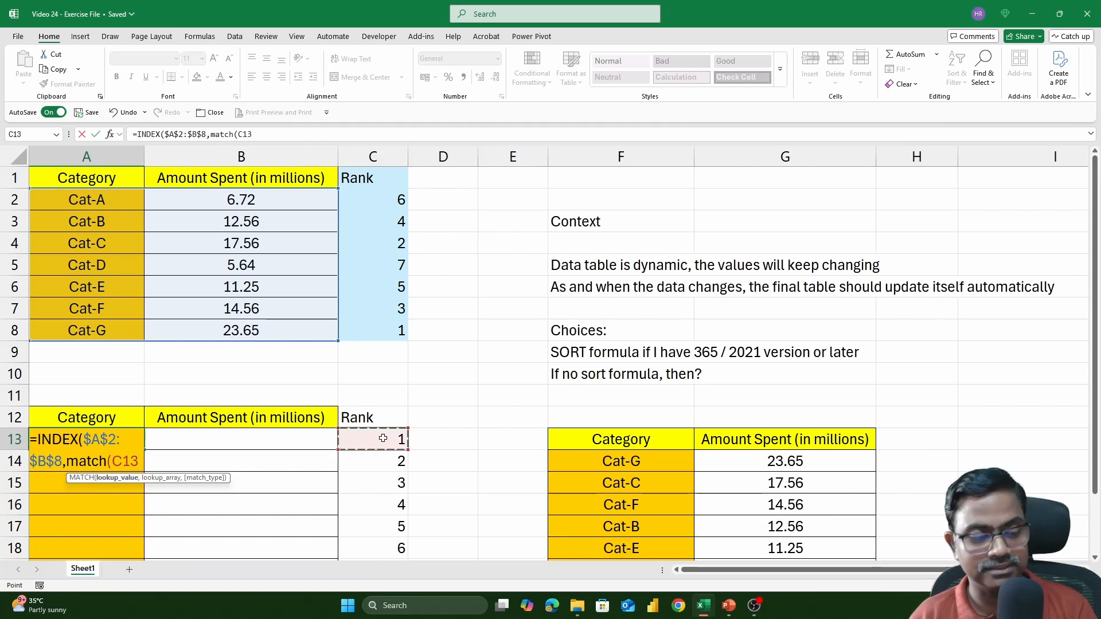
key(F4)
key(F4)
key(F4)
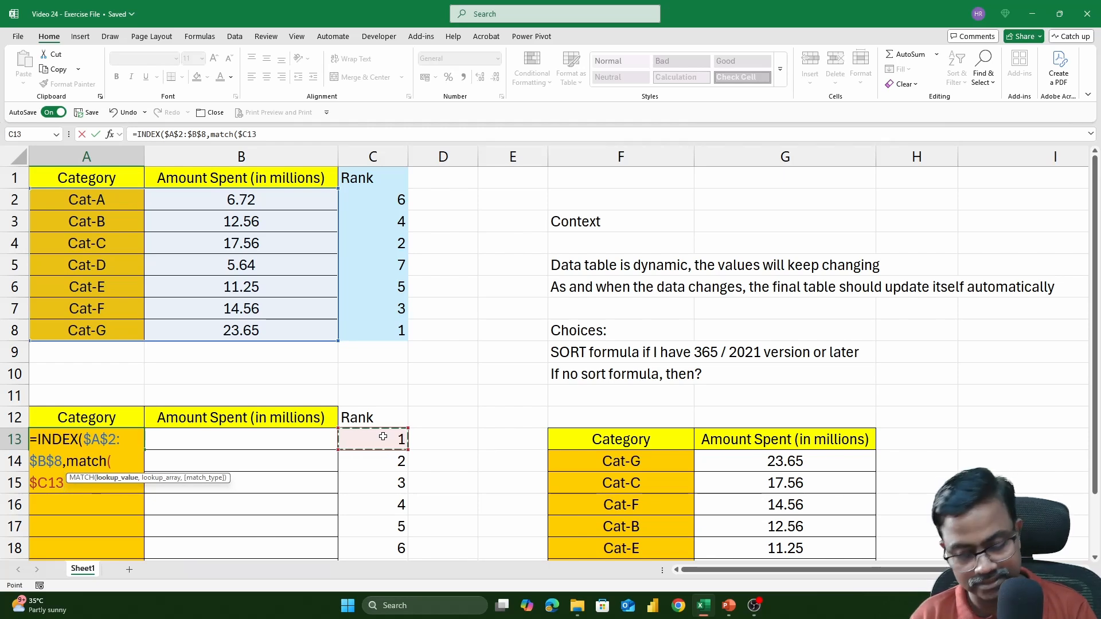
text(,)
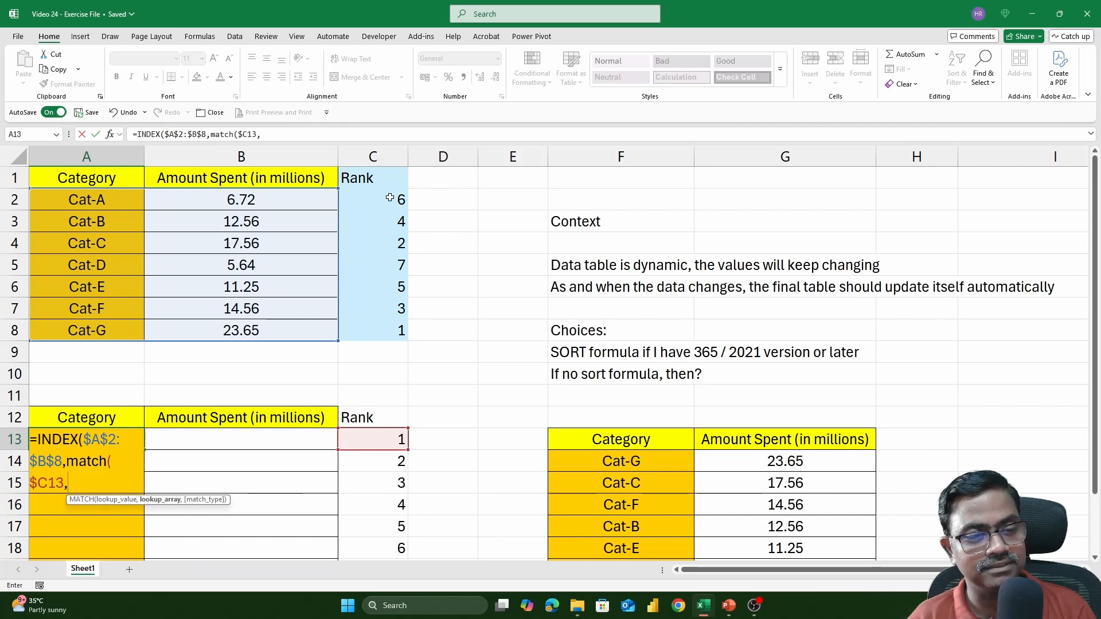
drag(395, 205, 394, 333)
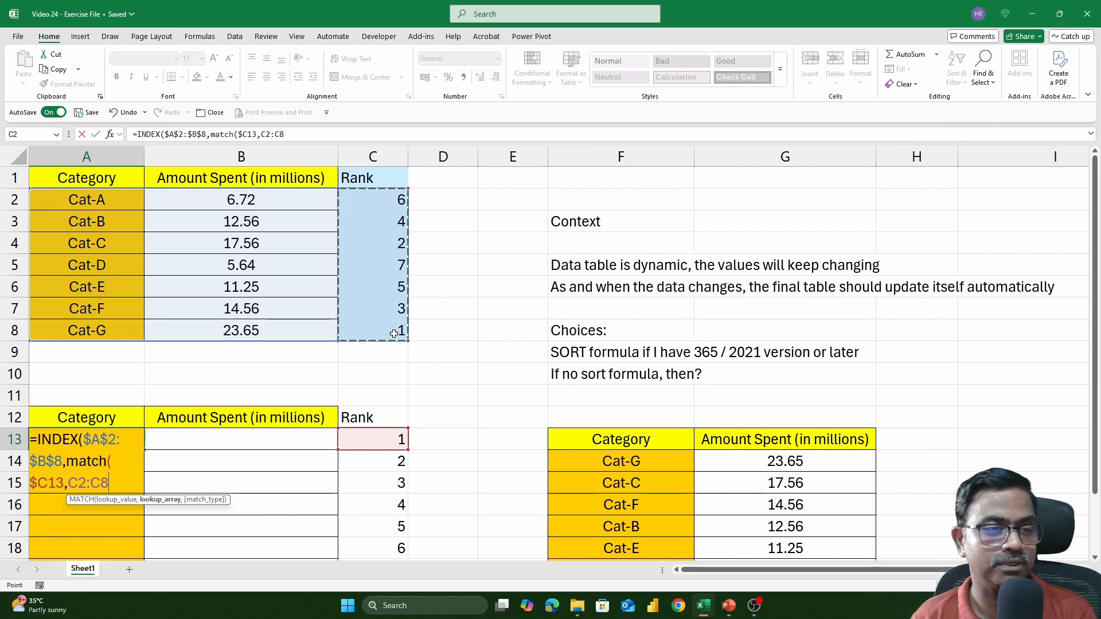
key(F4)
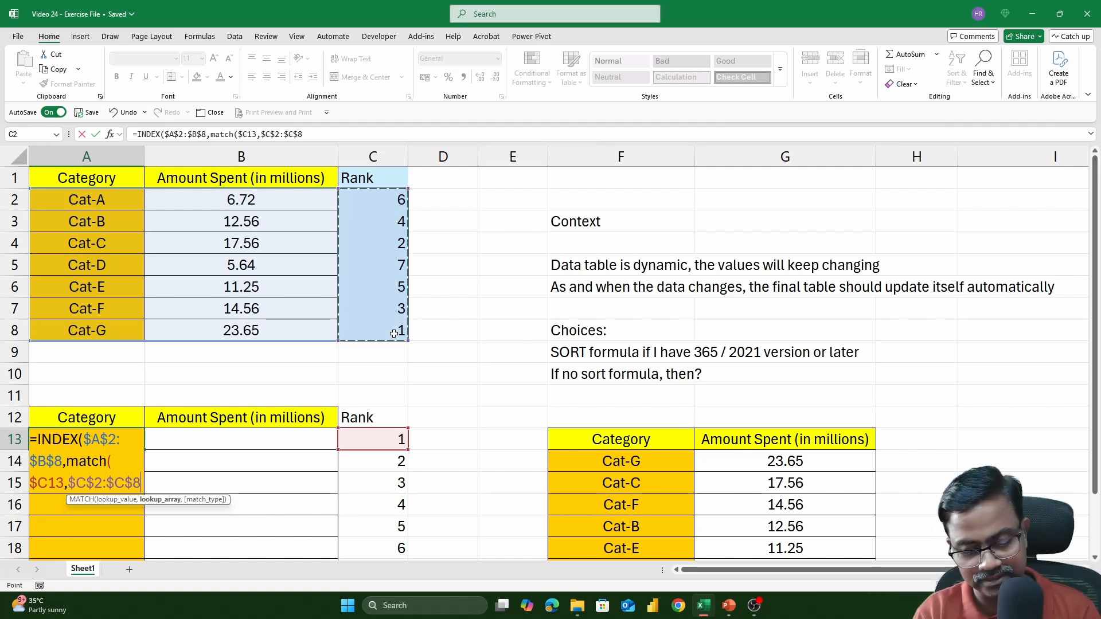
text(,)
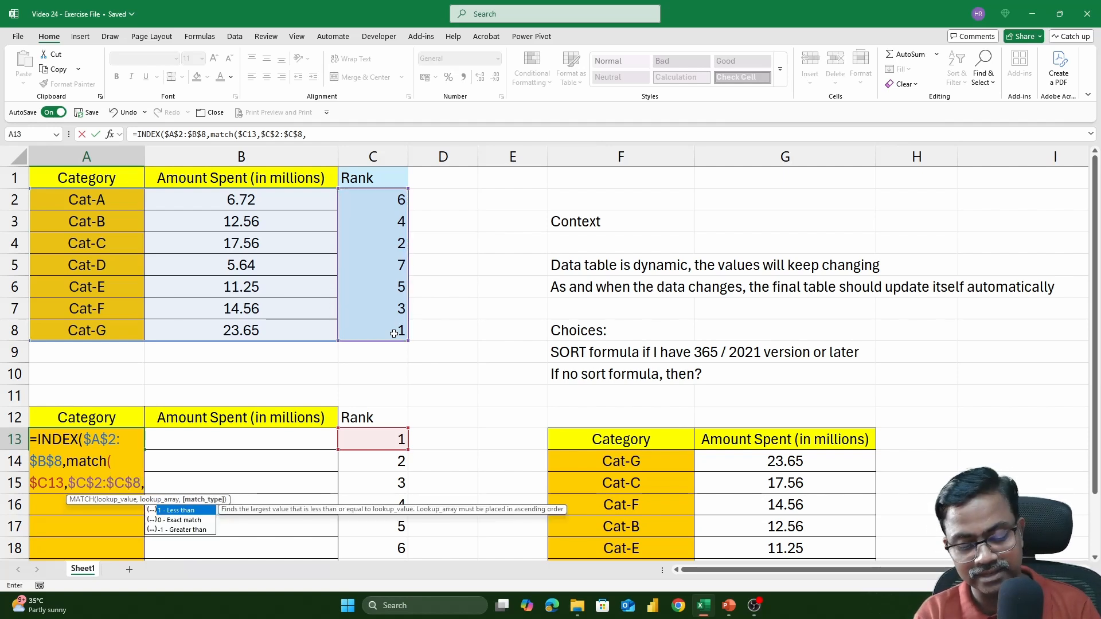
text(0)
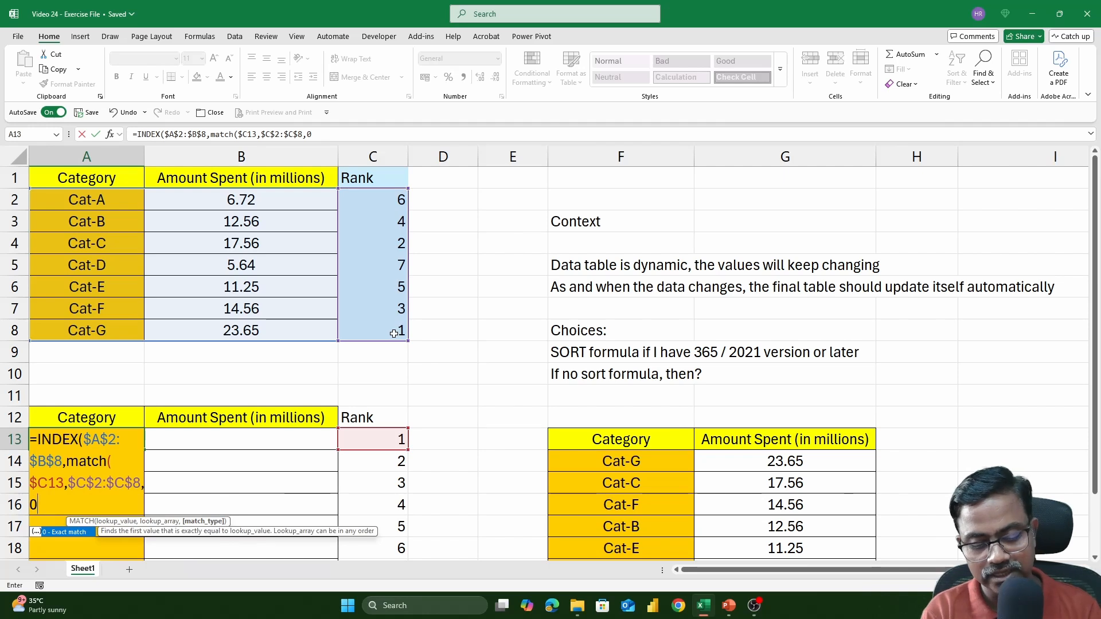
text())
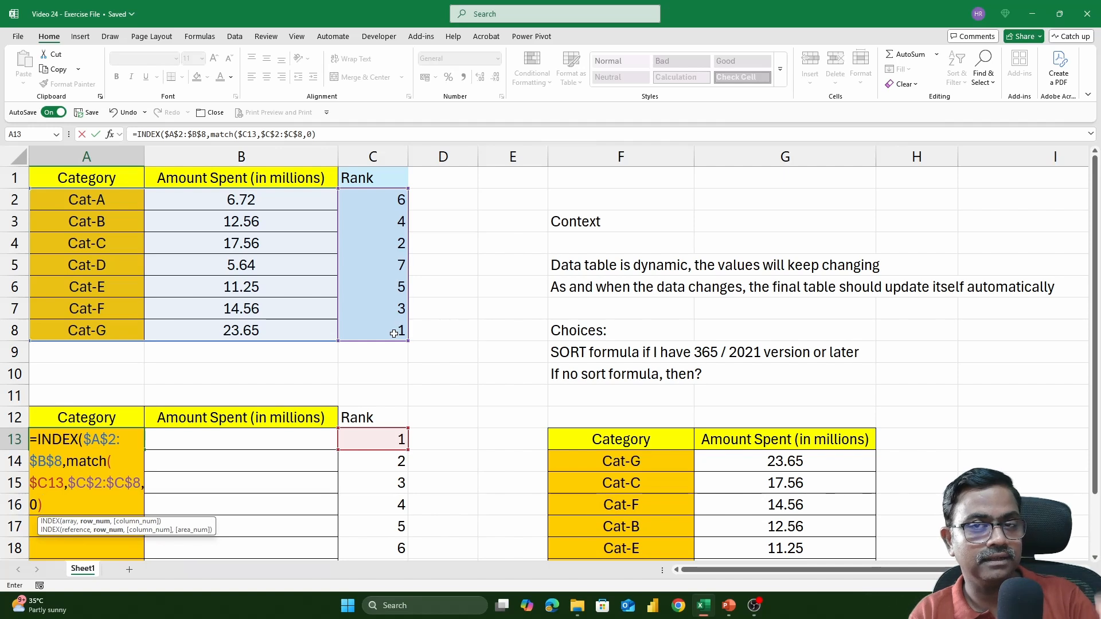
Complete the A13 INDEX formula with column number 1 and fill it down to A19.
text(,)
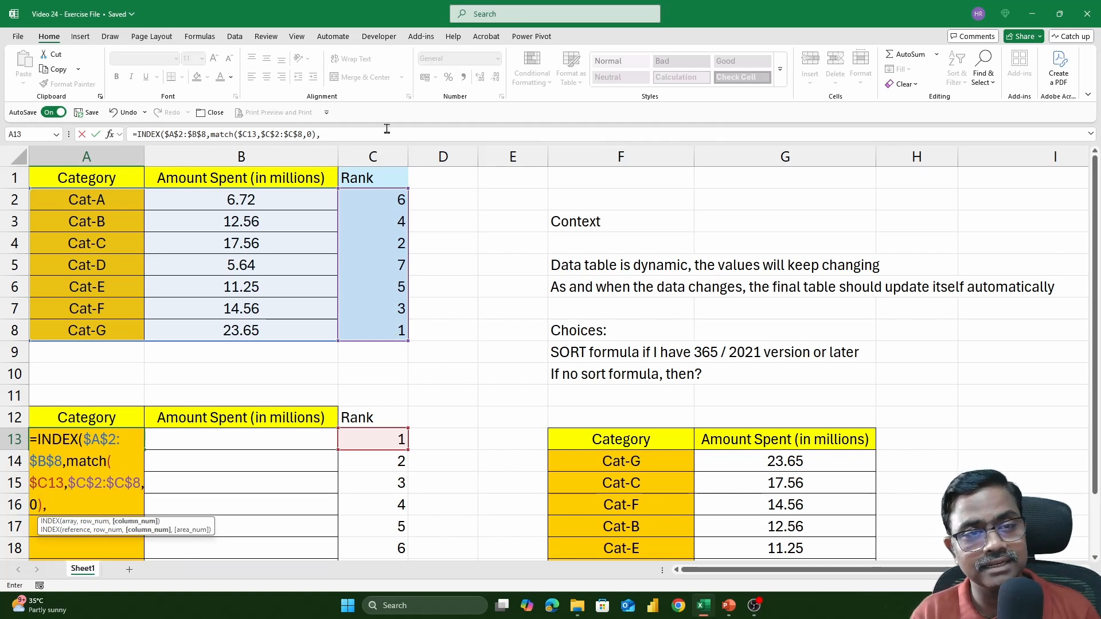
text(1)
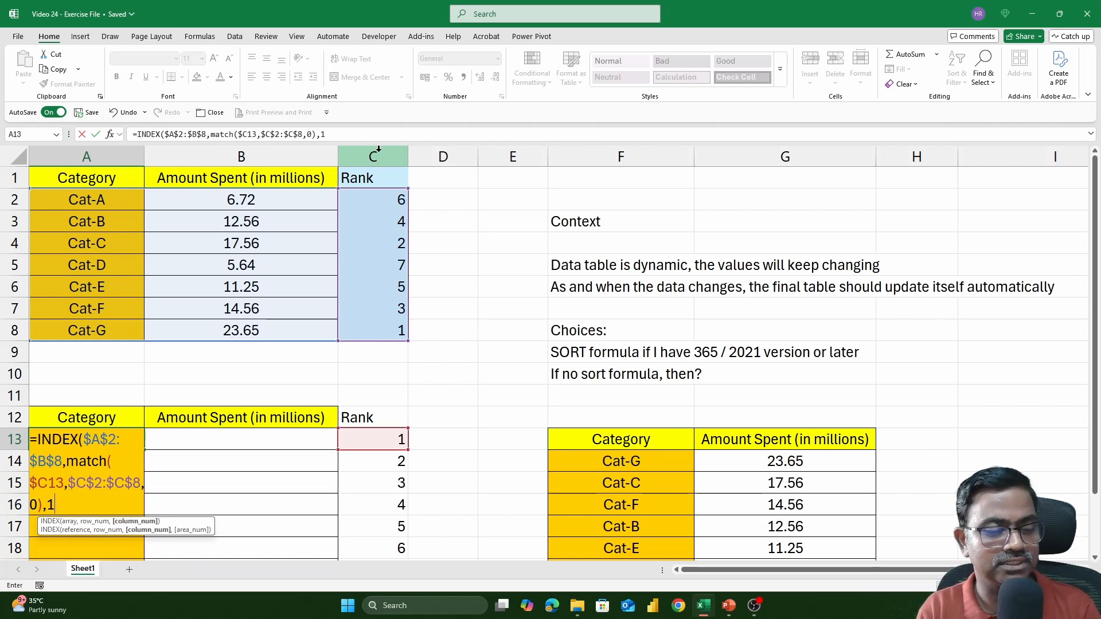
text())
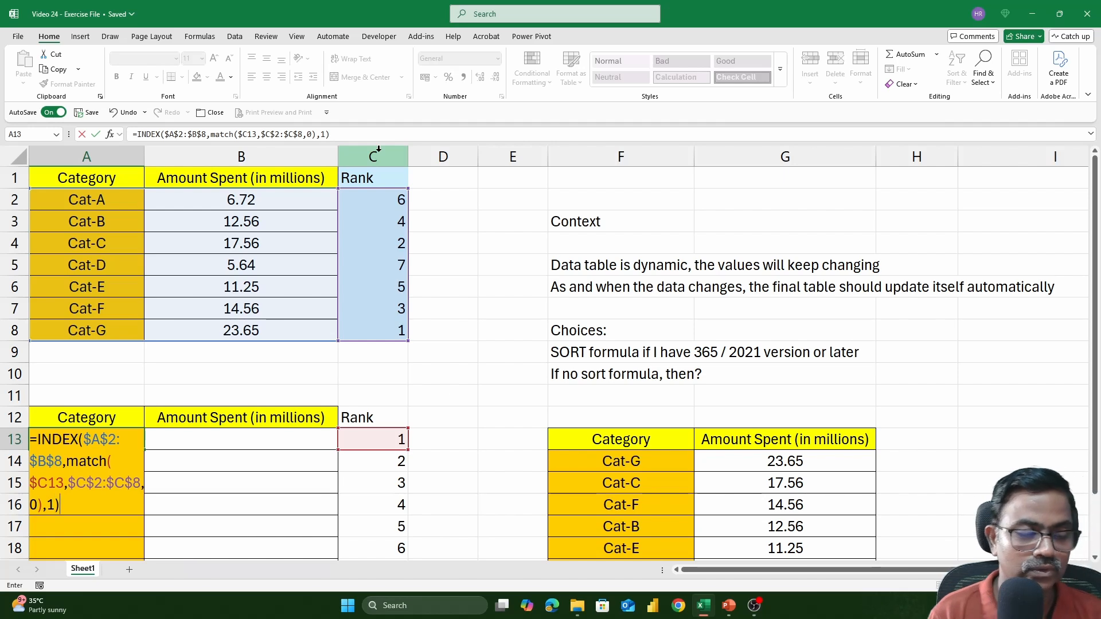
key(Return)
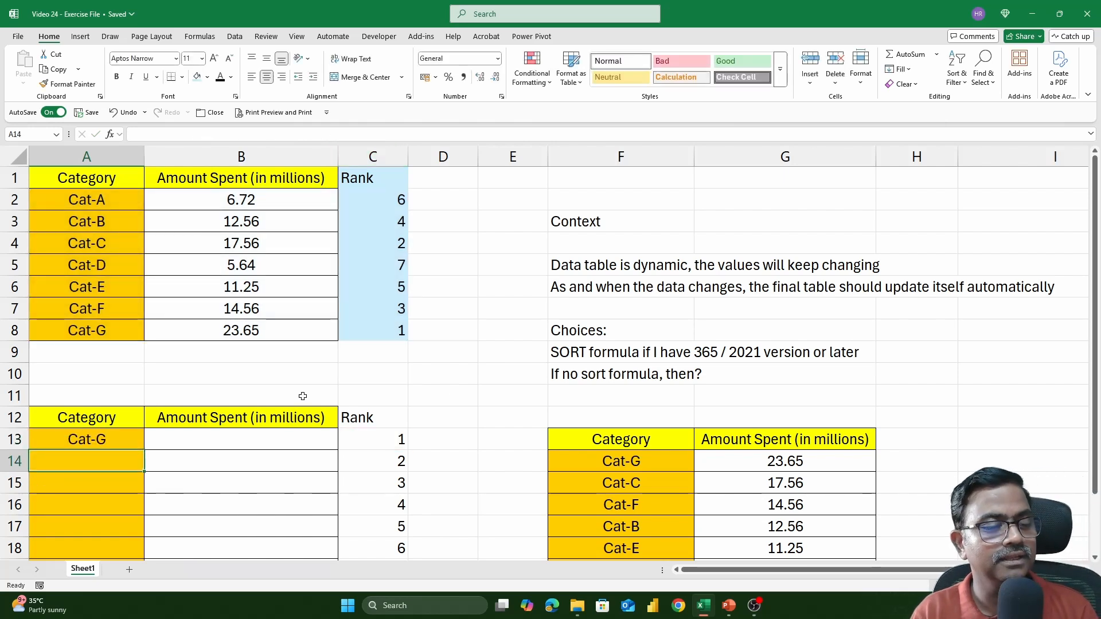
click(129, 441)
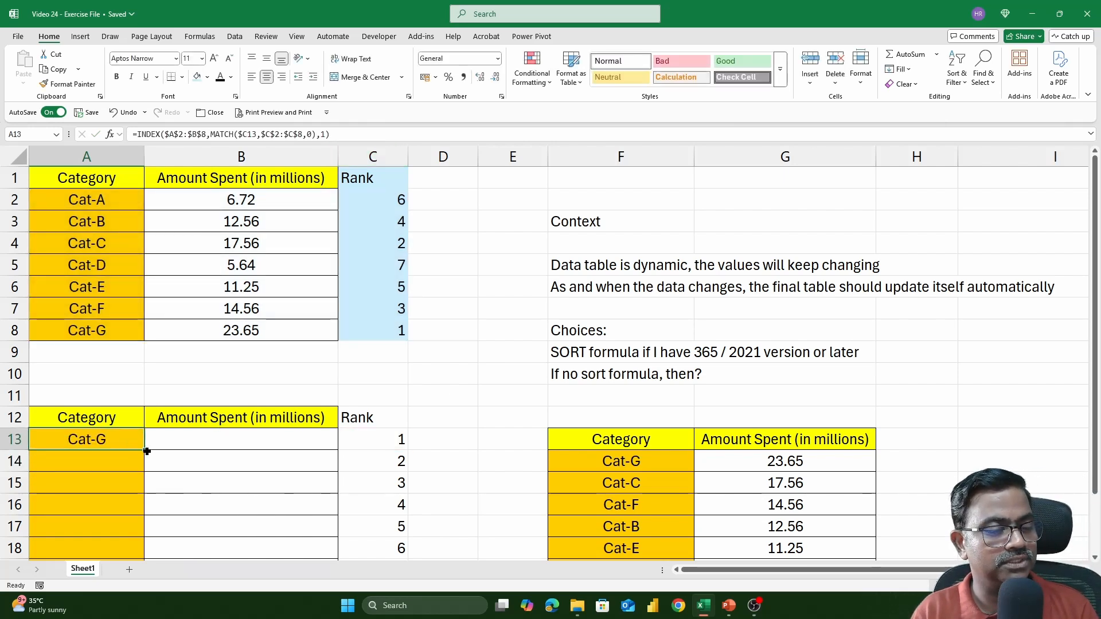
double_click(139, 447)
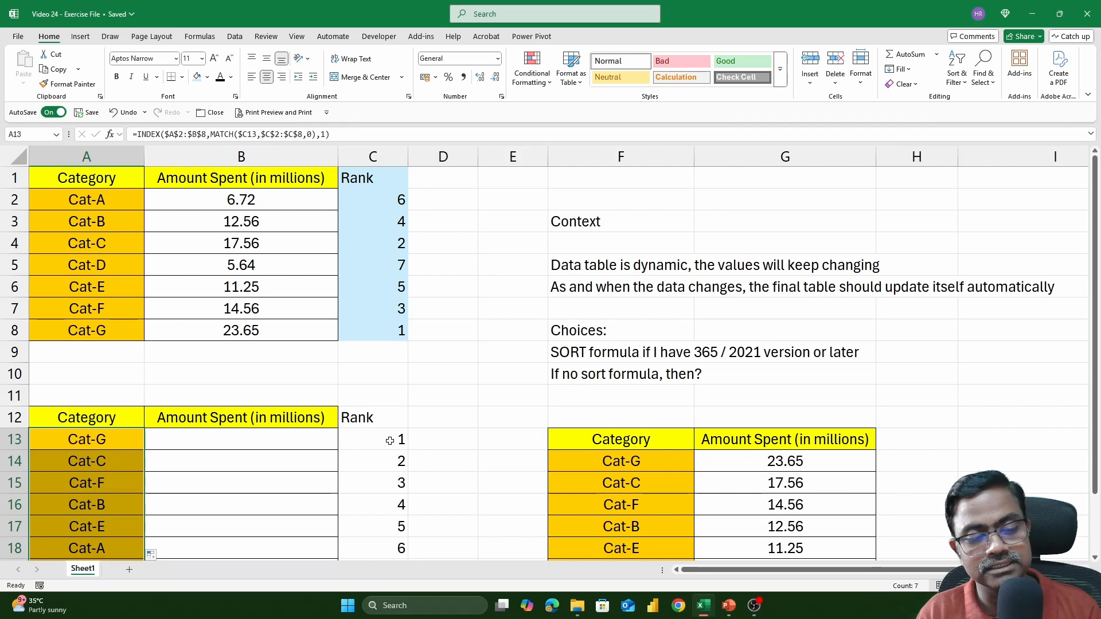
drag(363, 198, 374, 327)
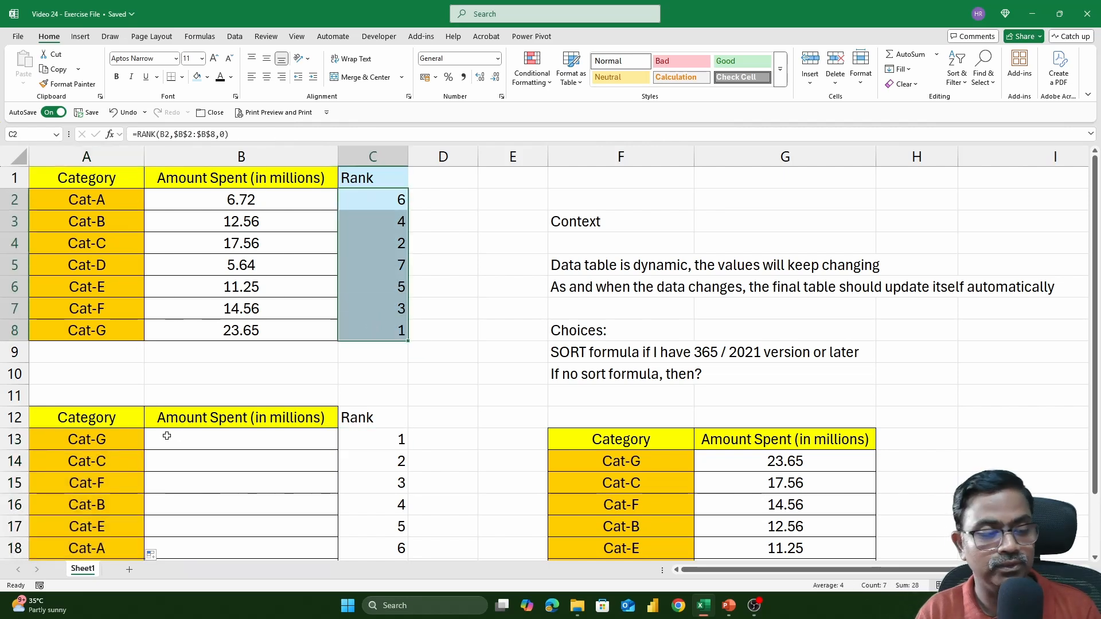
click(195, 438)
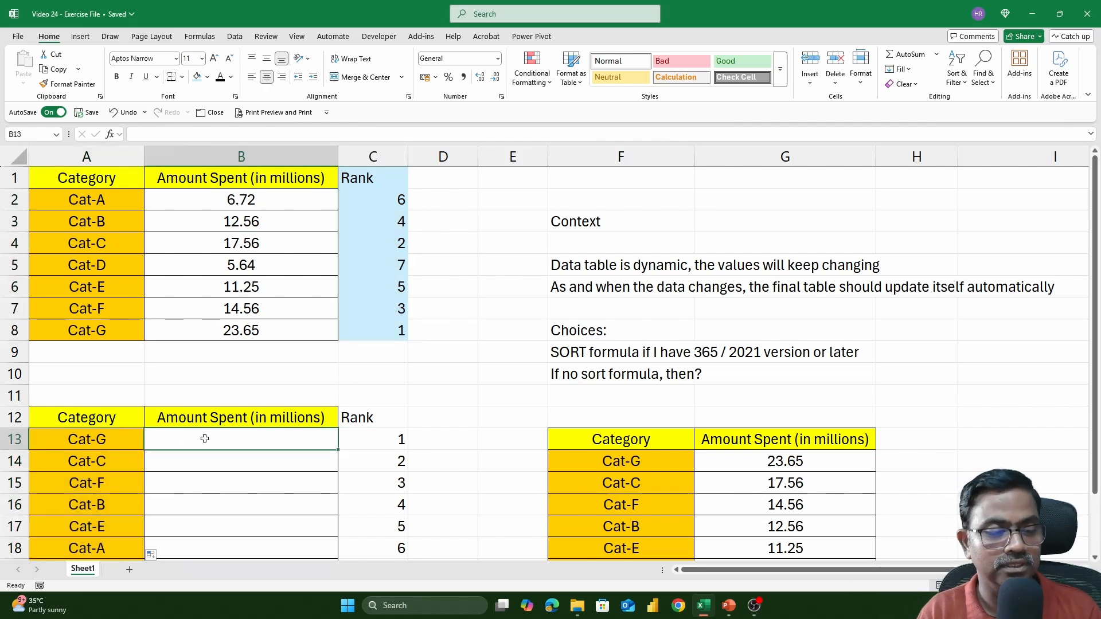
click(96, 444)
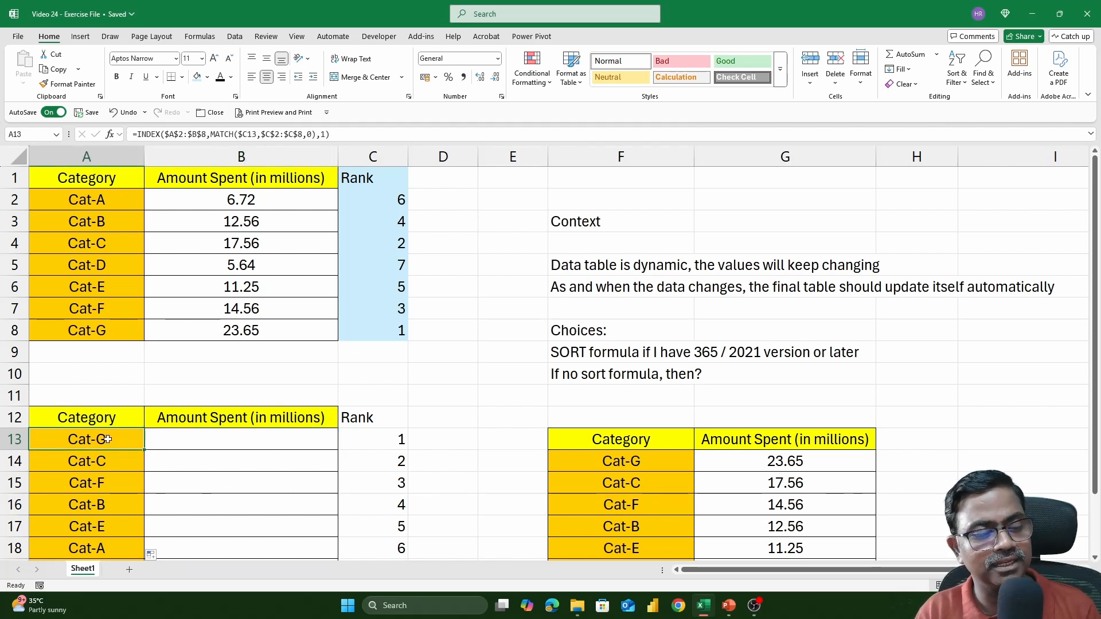
key(ctrl+c)
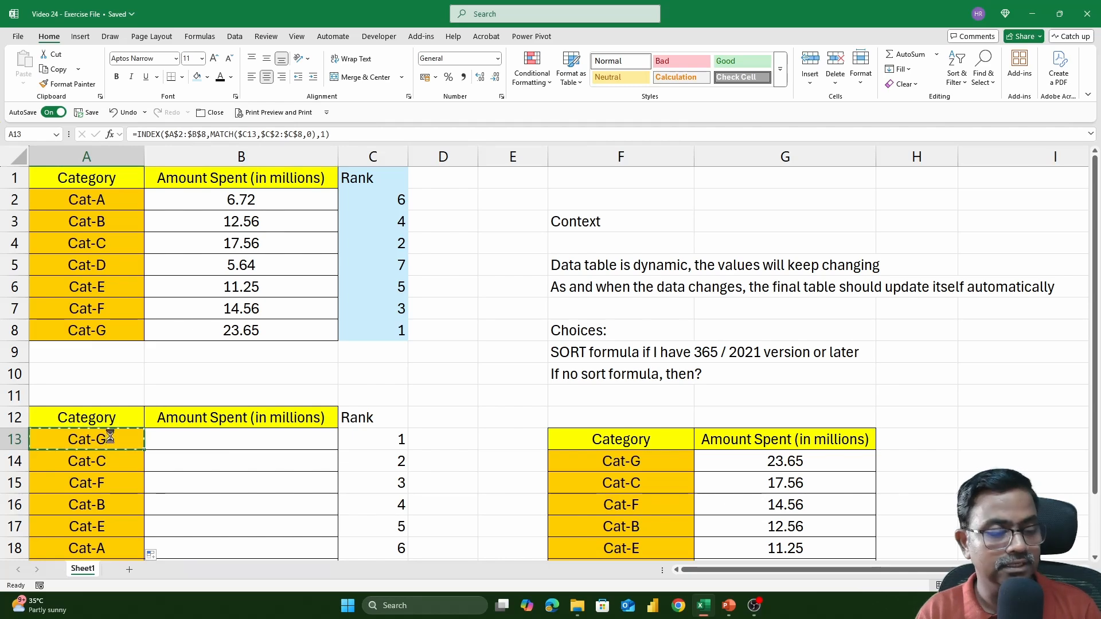
double_click(221, 438)
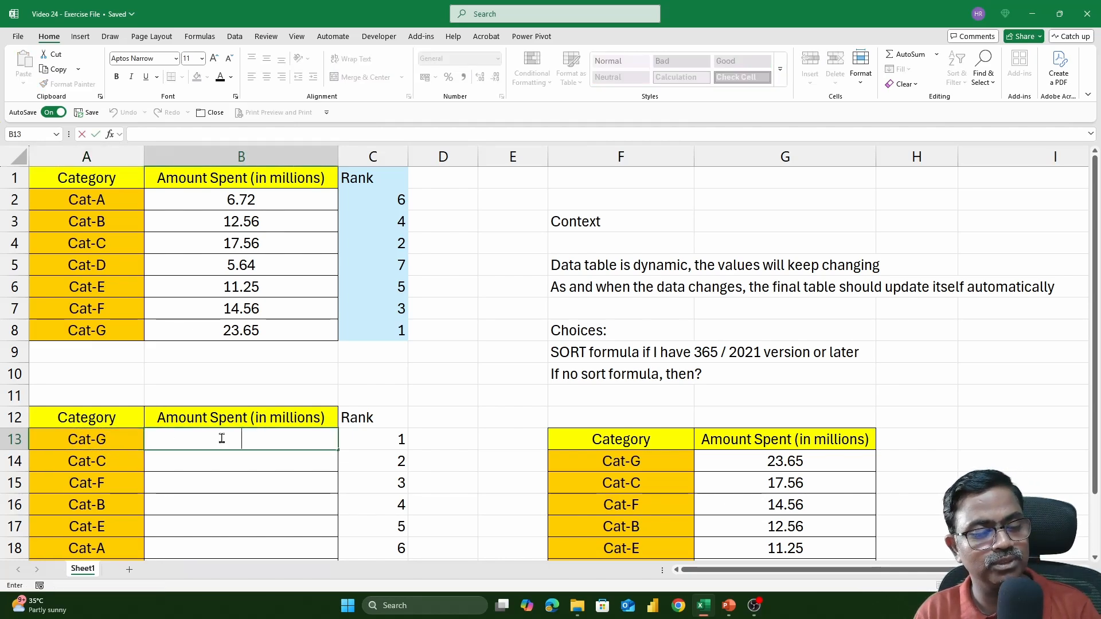
Copy the INDEX formula from A13 into B13, pasting only the formula so the cell keeps its formatting.
click(114, 439)
key(ctrl+c)
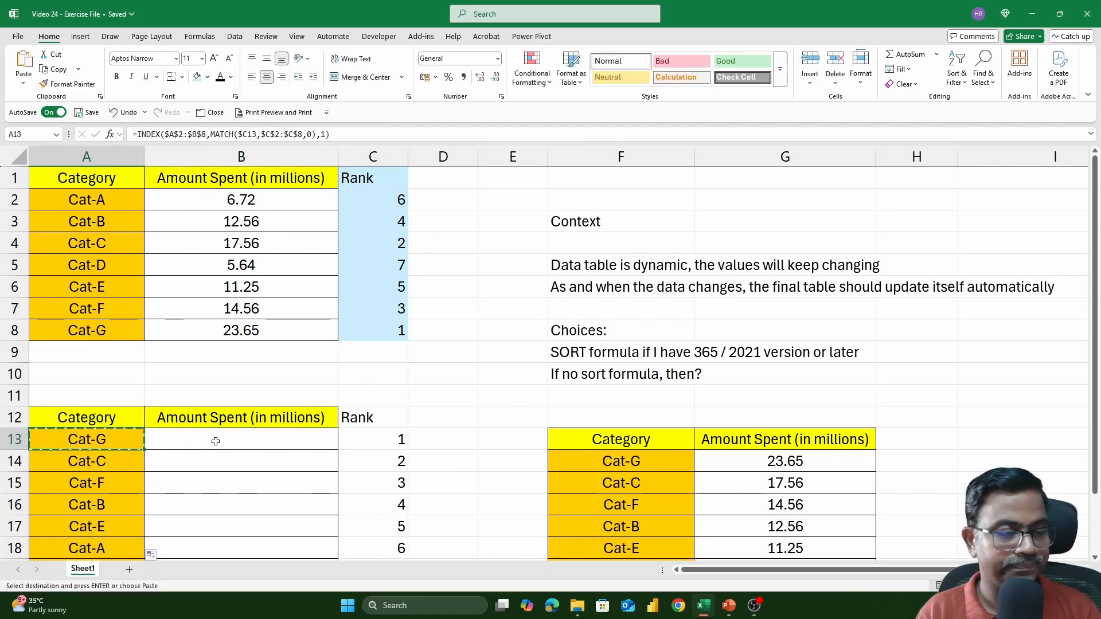
click(215, 441)
key(ctrl+alt+v)
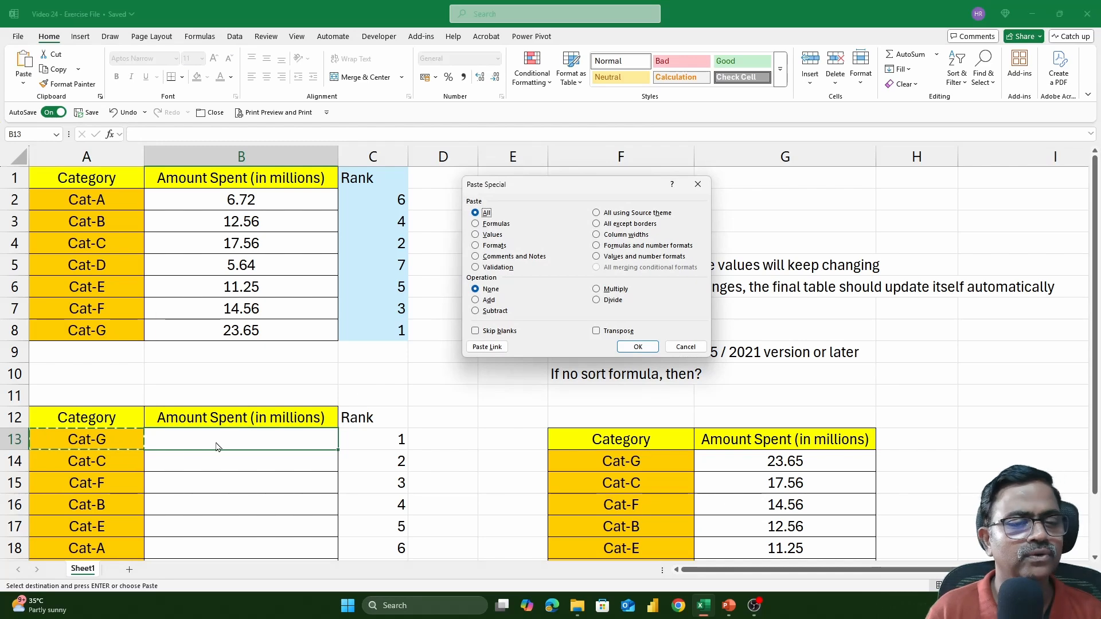
key(f)
key(Return)
key(Escape)
Change the column number of the INDEX formula in B13 to 2 so it returns the amount.
key(F2)
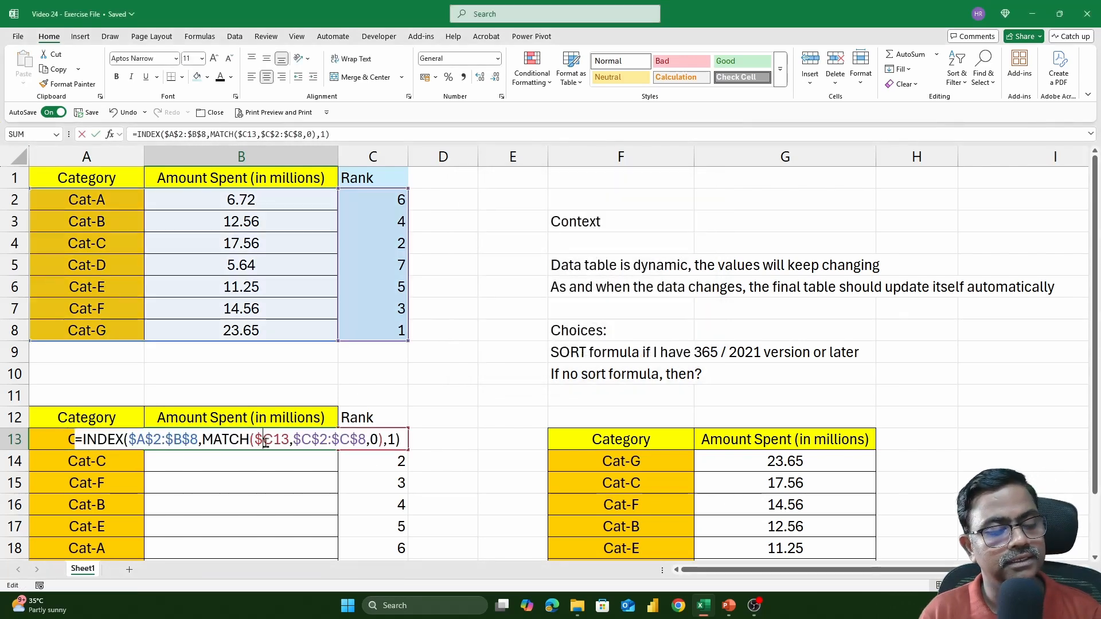
click(395, 439)
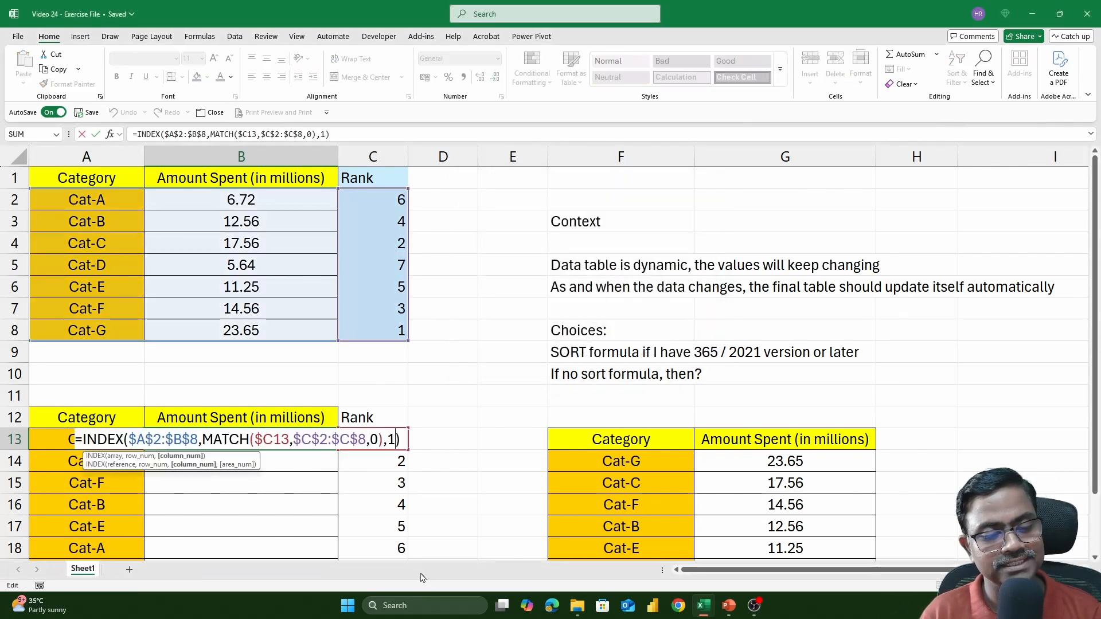
key(BackSpace)
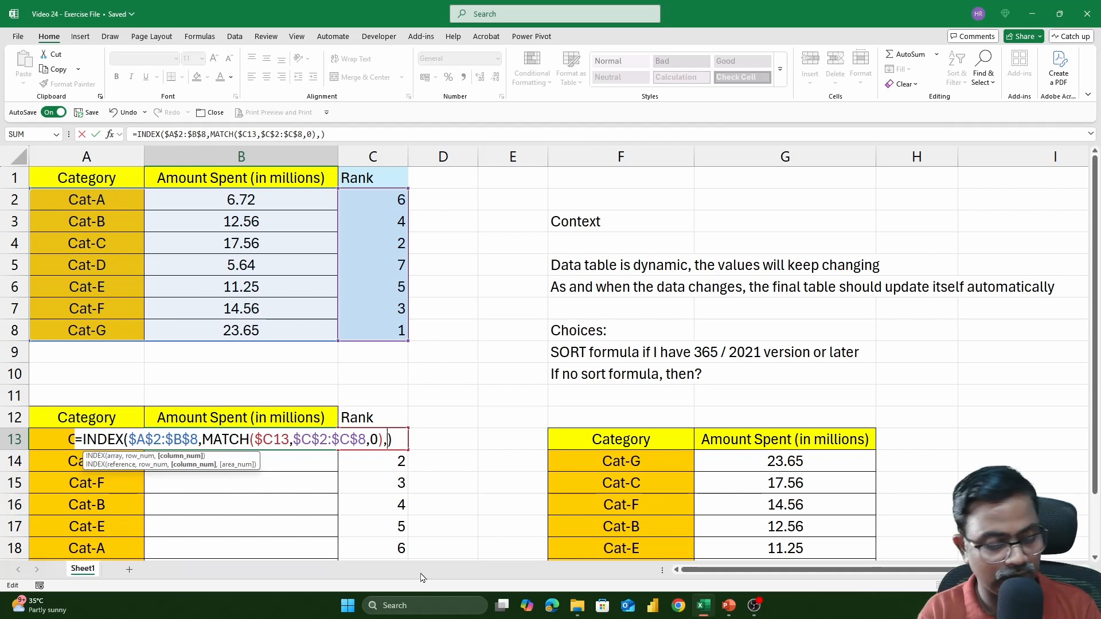
text(2)
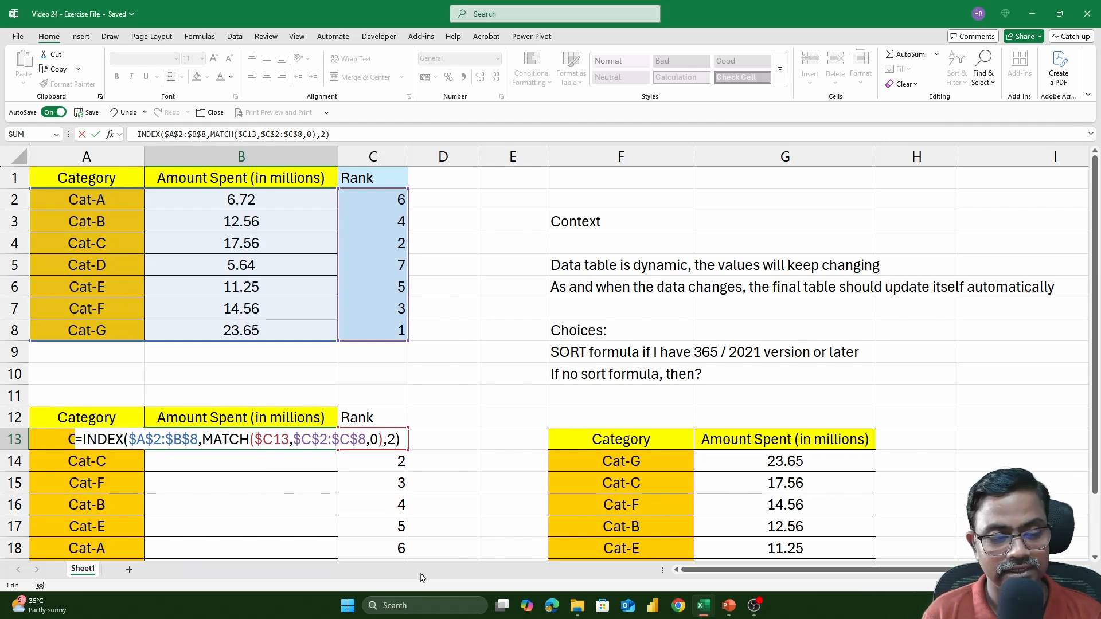
key(Return)
Fill the amount formula from B13 down to B19.
scroll(278, 452, down, 1)
scroll(278, 452, down, 1)
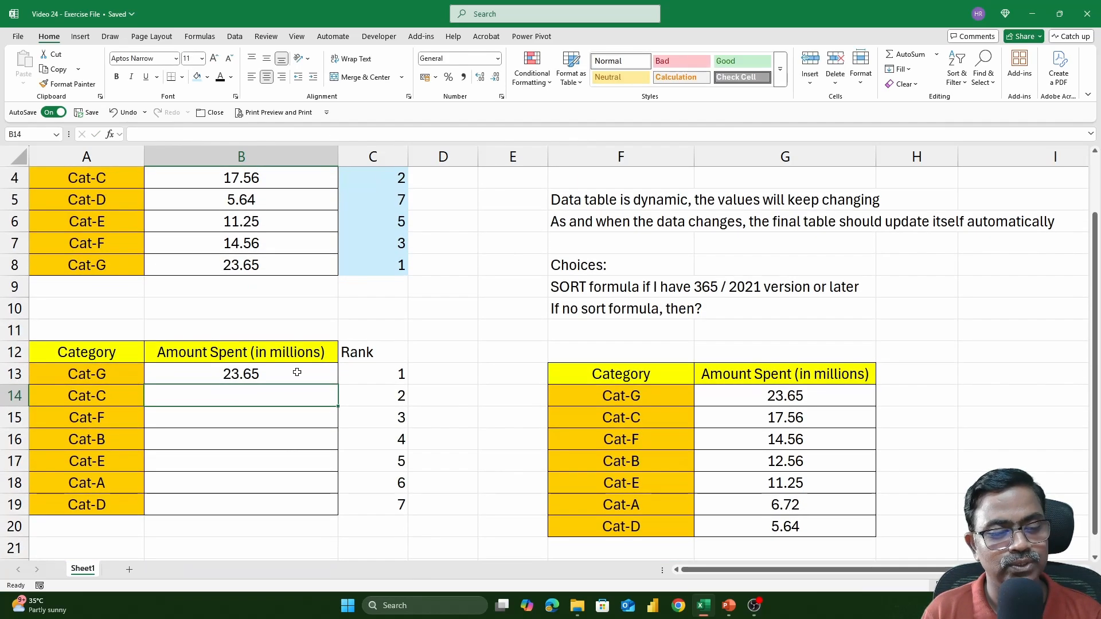
click(296, 372)
double_click(338, 387)
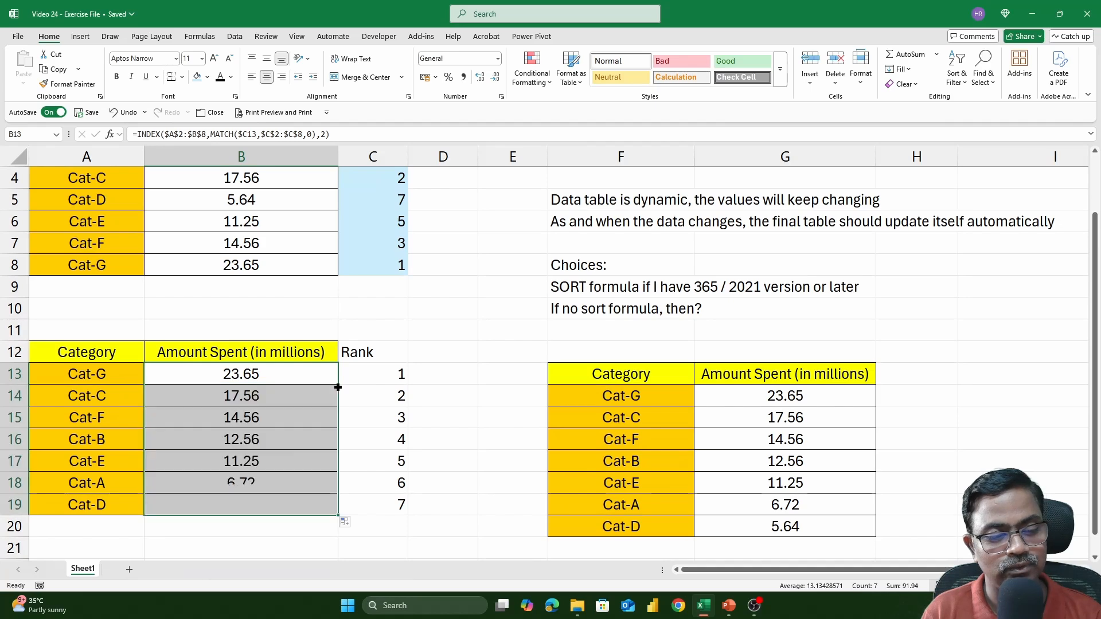
Widen column B so that the full INDEX and MATCH formula fits inside its cell.
scroll(330, 380, down, 3)
scroll(330, 380, up, 2)
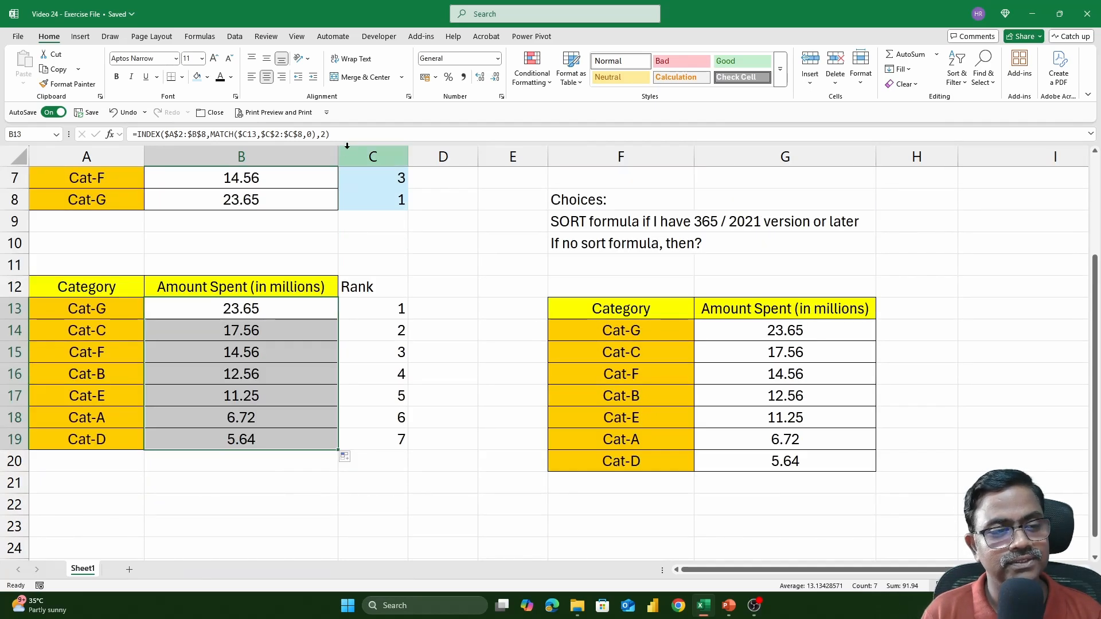
drag(337, 157, 515, 157)
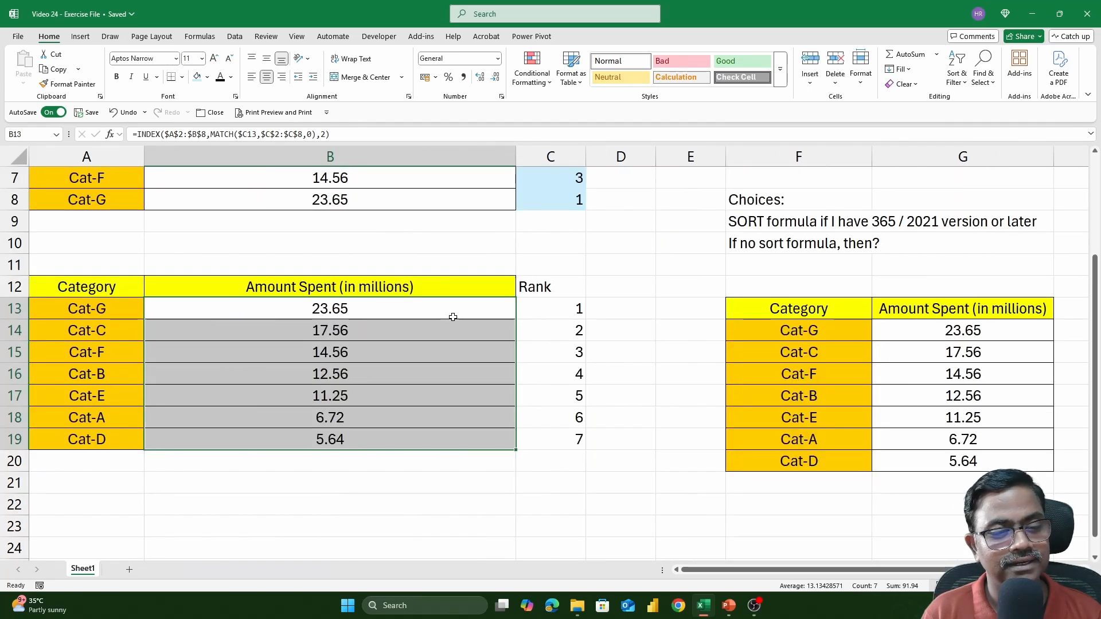
Examine the INDEX and MATCH arguments in B13 and A13, including the array, lookup value, lookup range and column number.
scroll(474, 314, up, 2)
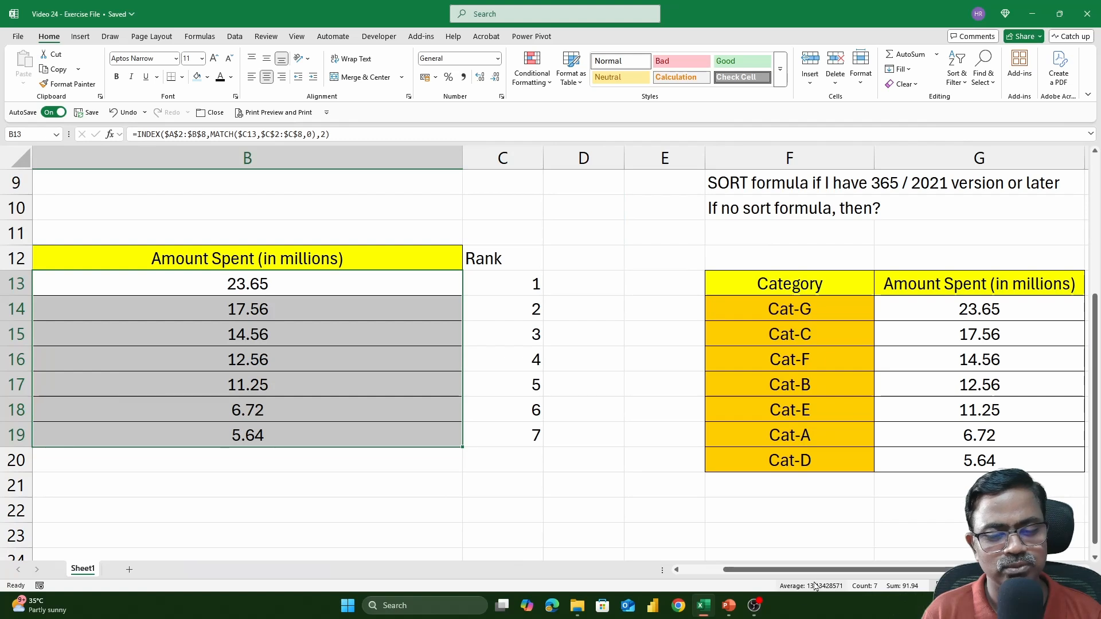
scroll(631, 418, left, 2)
key(F2)
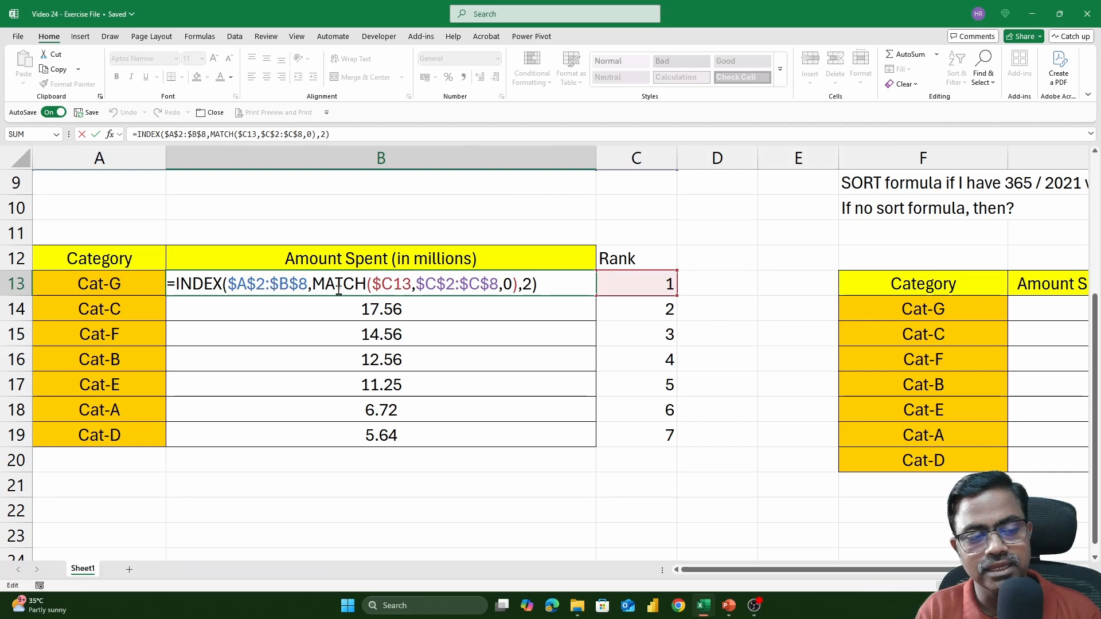
click(315, 284)
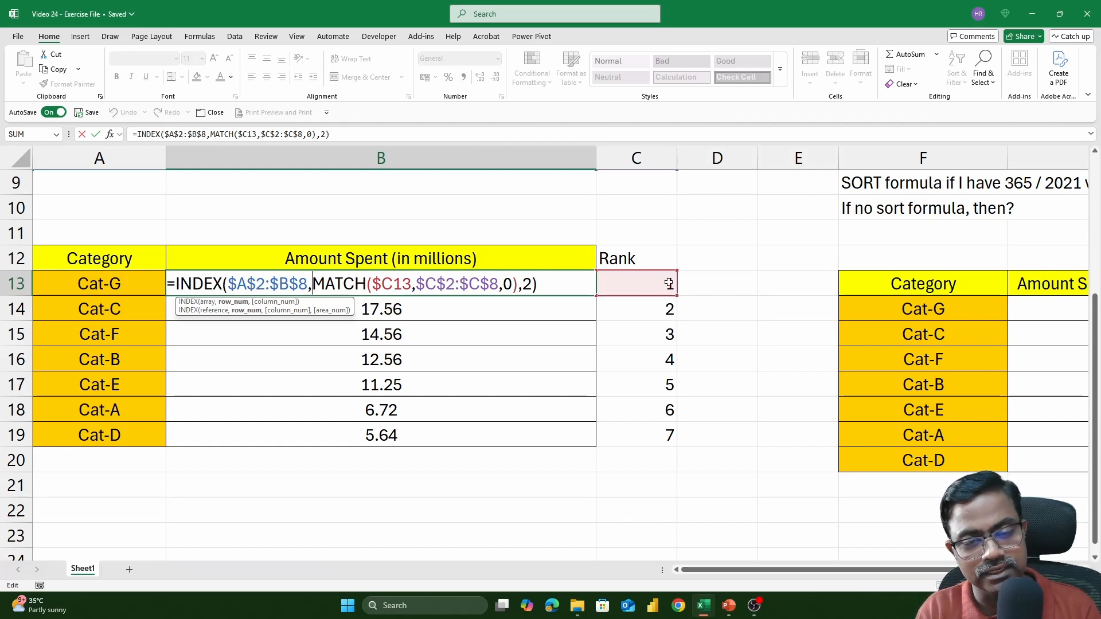
scroll(665, 286, up, 2)
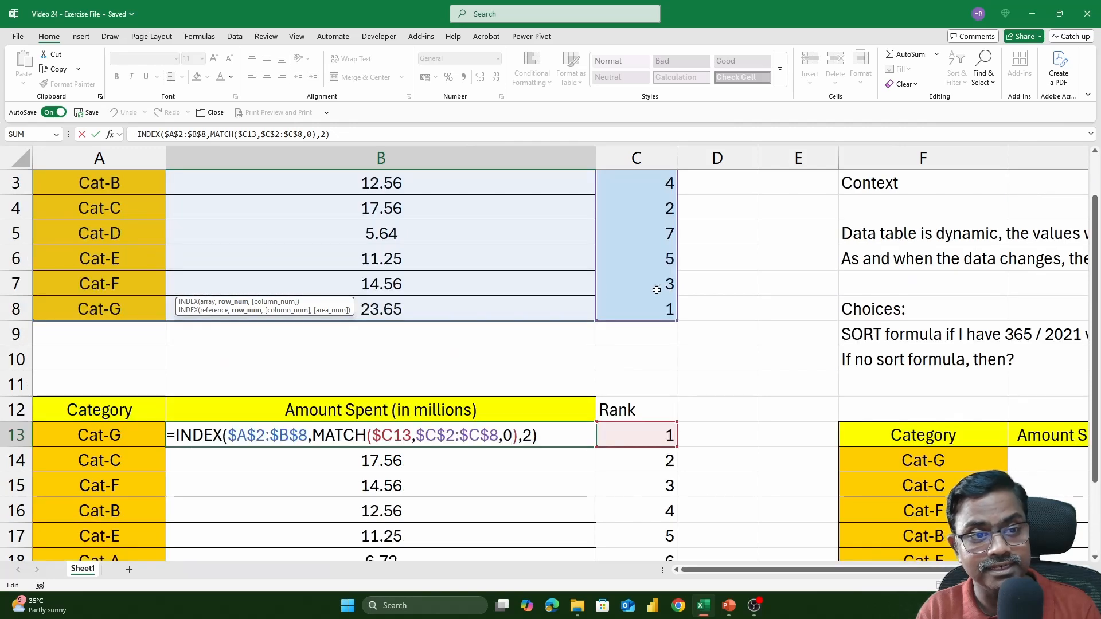
scroll(656, 290, up, 1)
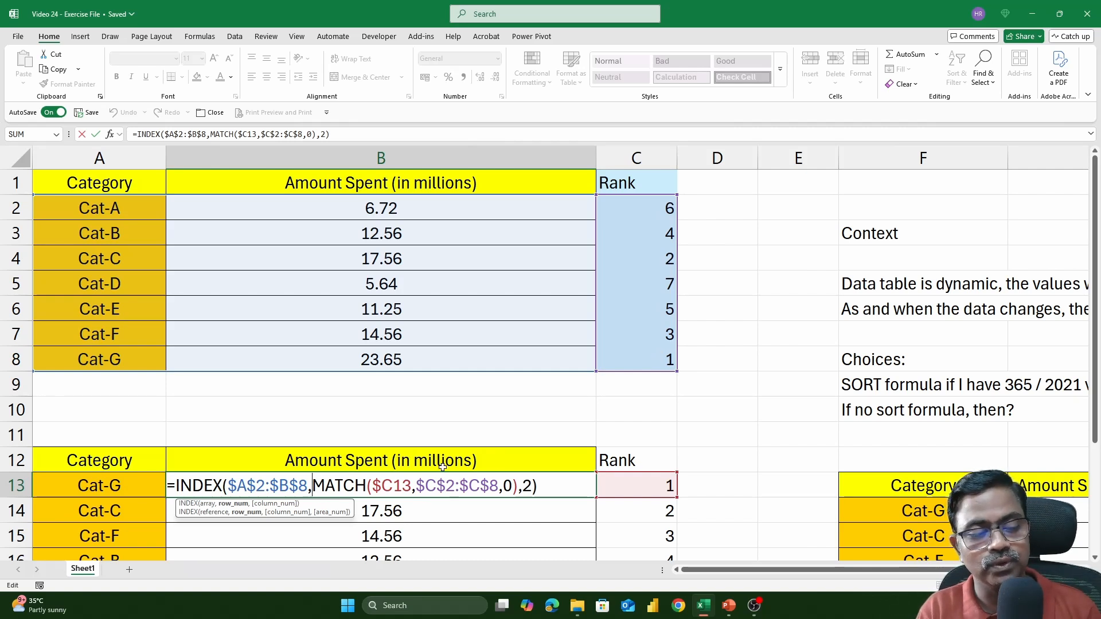
drag(229, 484, 301, 485)
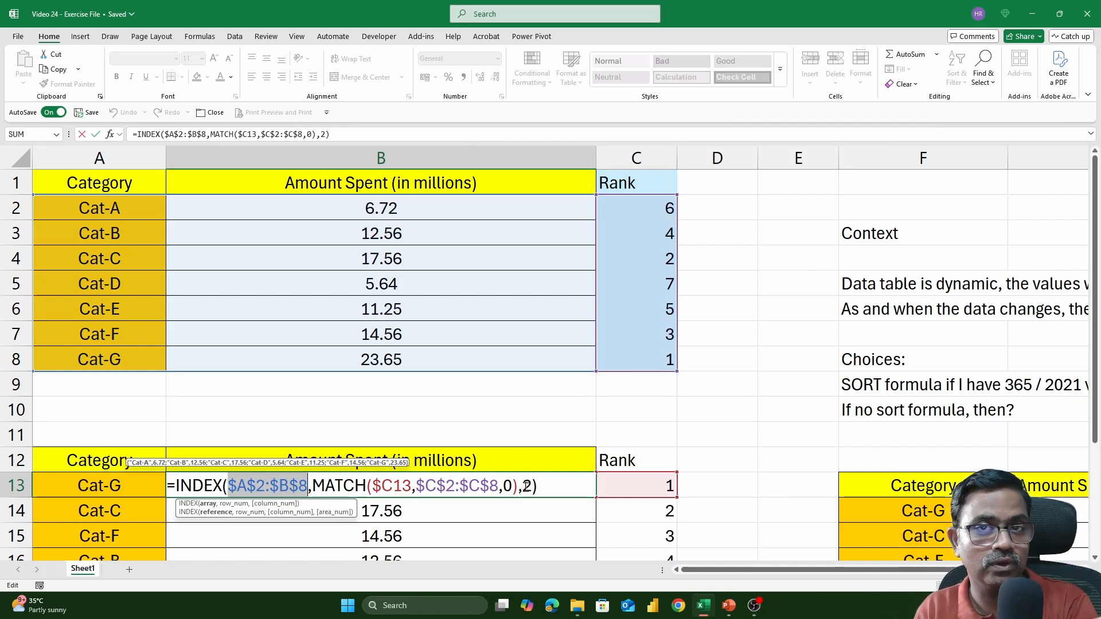
click(146, 488)
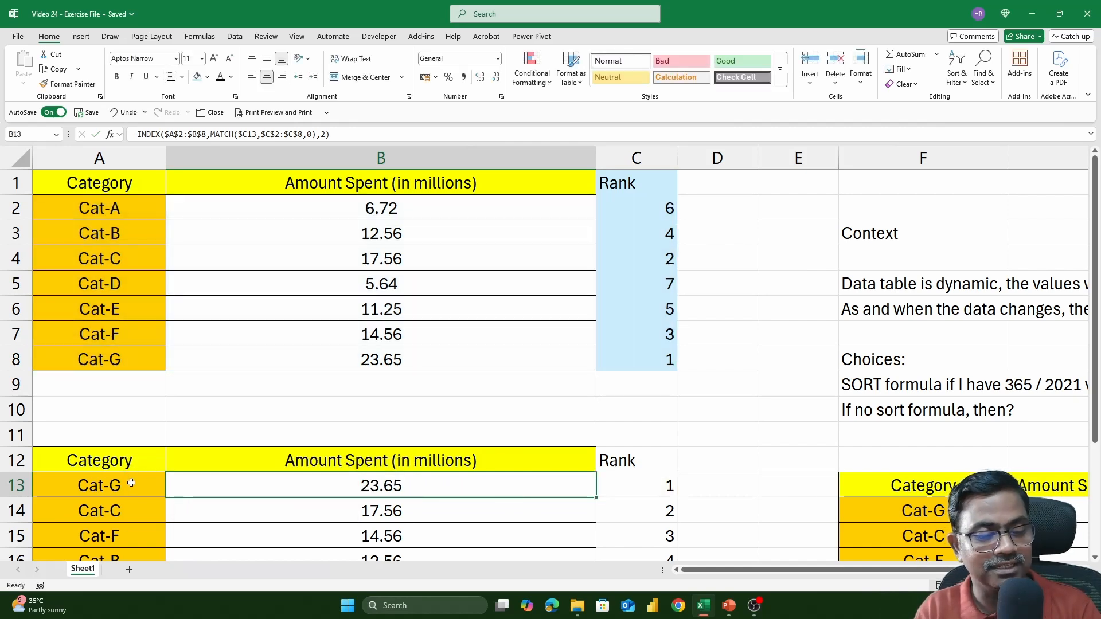
double_click(145, 489)
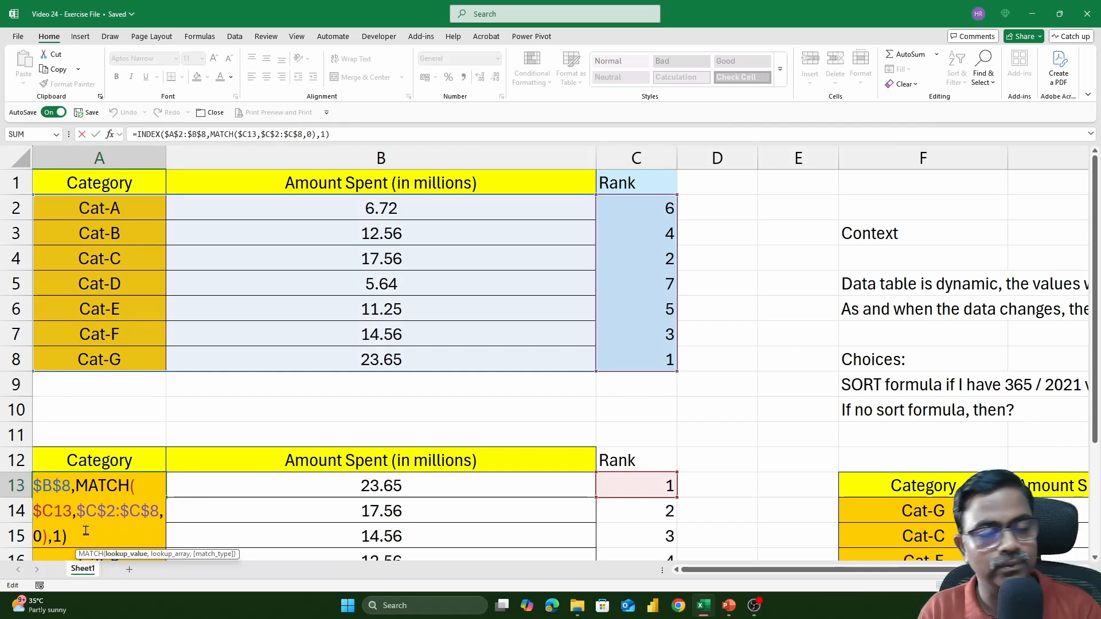
key(Escape)
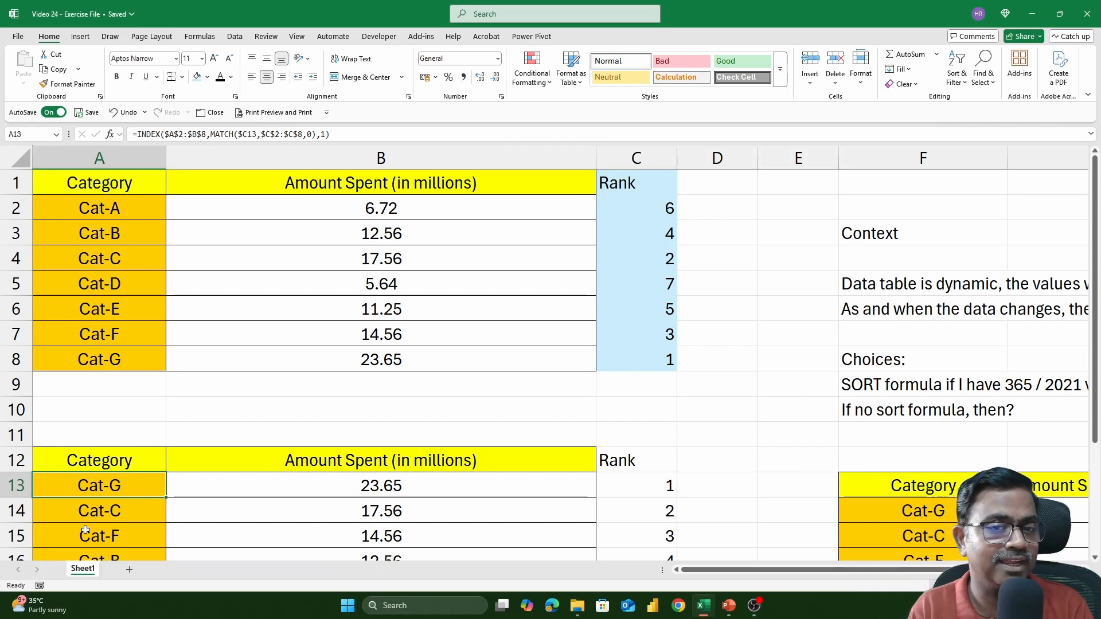
Examine the RANK formula in C2 and the helper ranks in C2:C8 that the lookup table relies on.
double_click(652, 211)
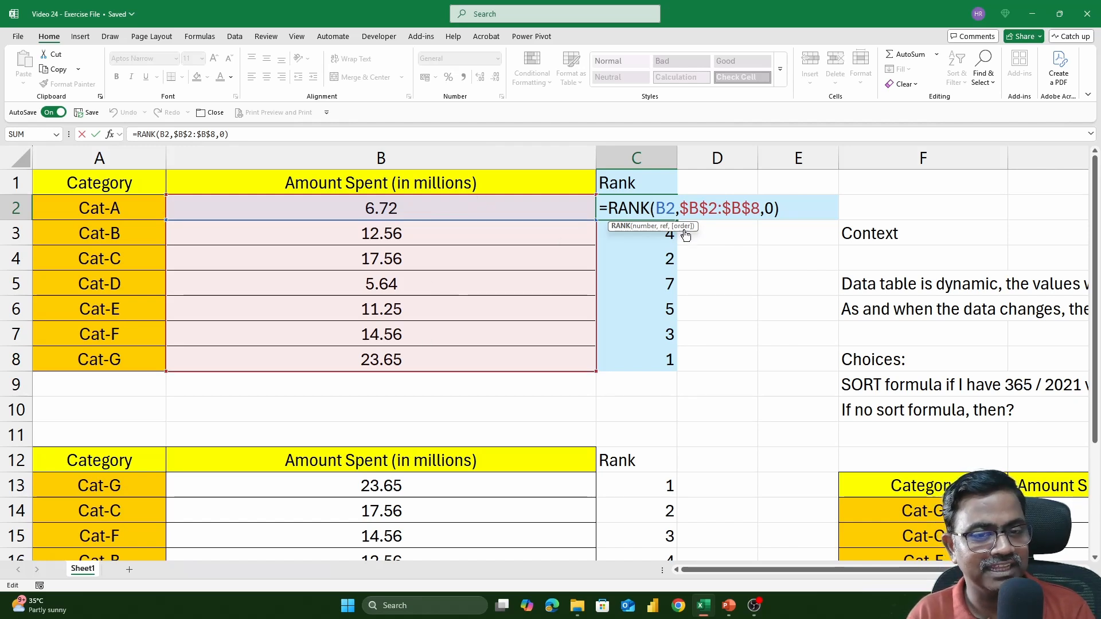
key(ctrl+Return)
drag(652, 210, 657, 357)
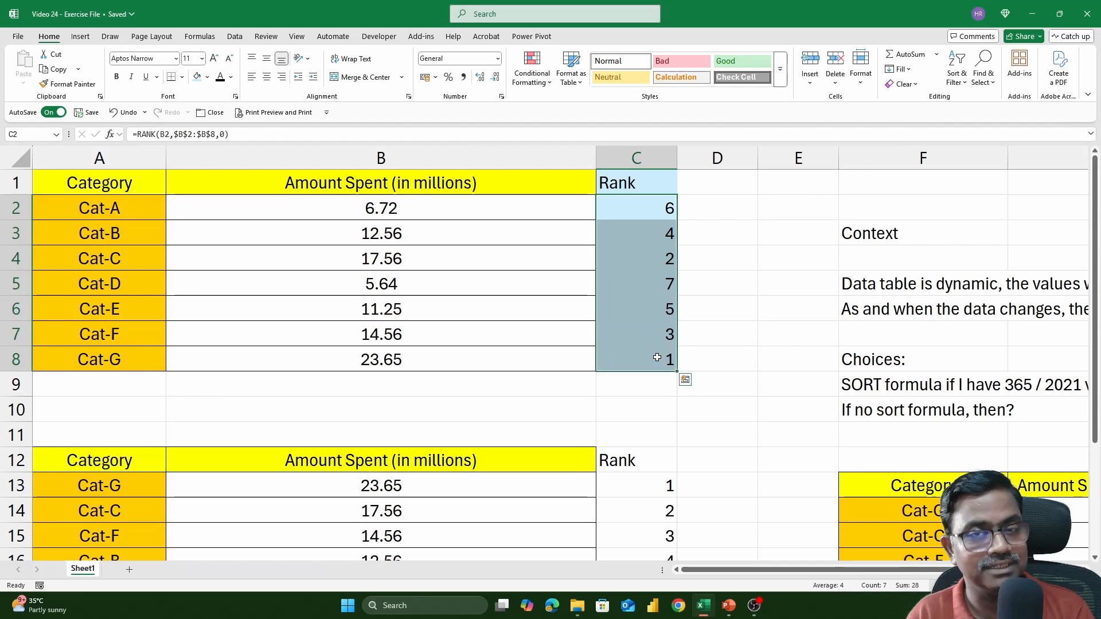
scroll(439, 468, down, 1)
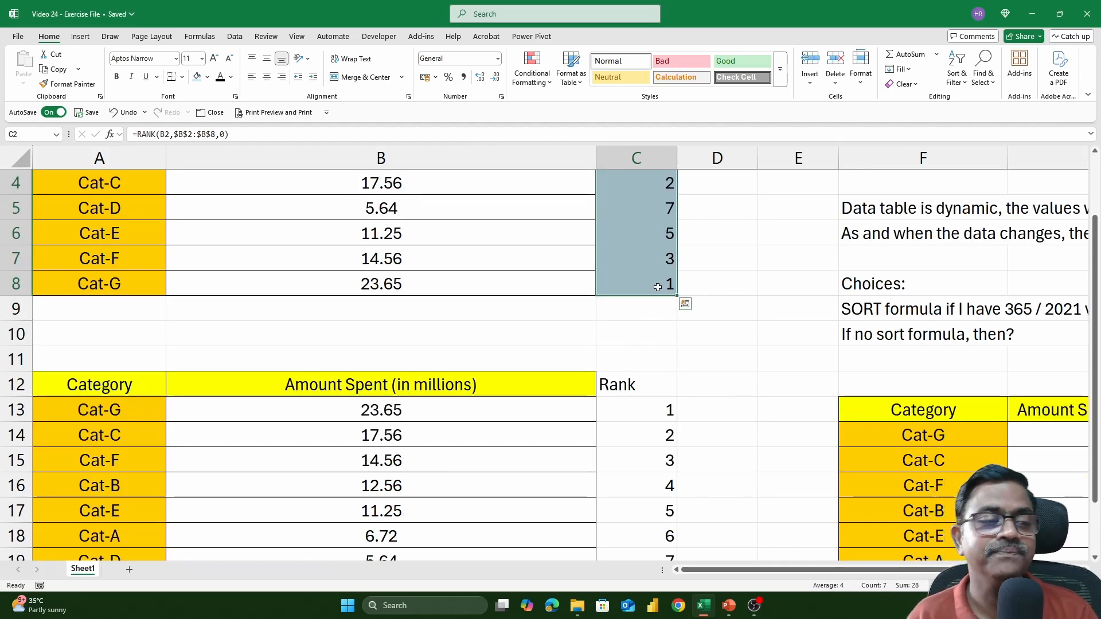
scroll(611, 308, up, 1)
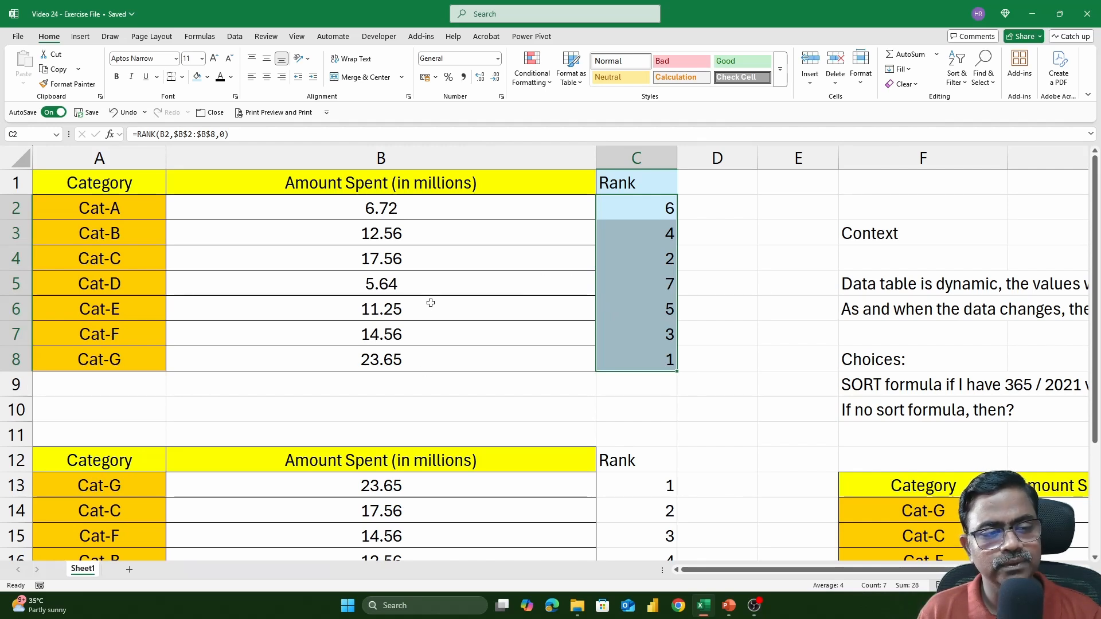
Set the source amounts to 26.72 for Cat-A and 24.82 for Cat-C to test the automatic sorting.
click(439, 210)
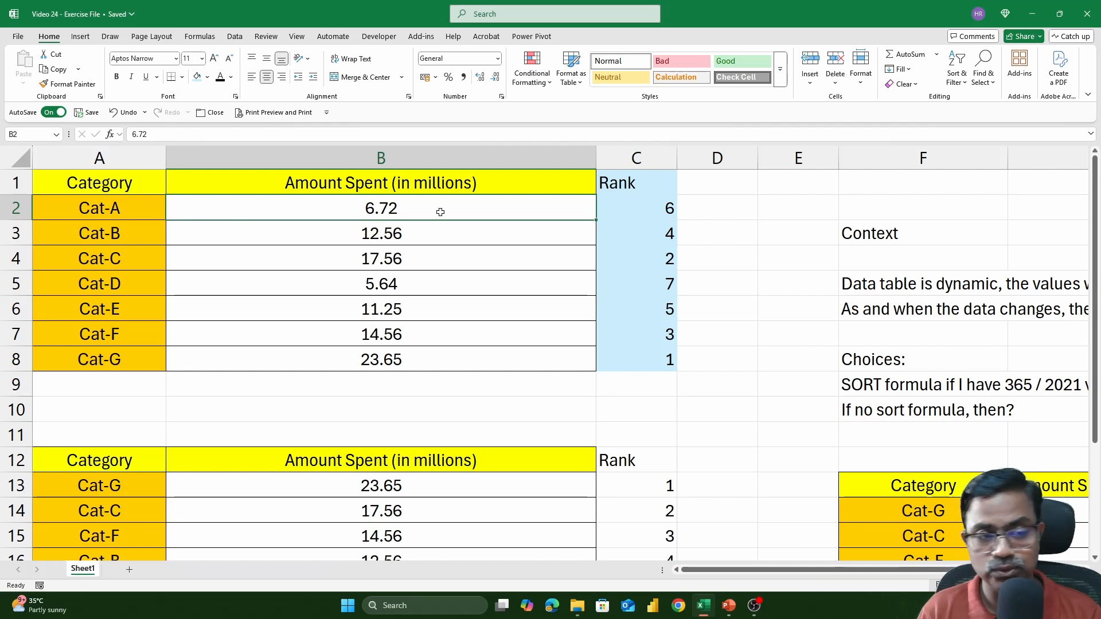
text(26.72)
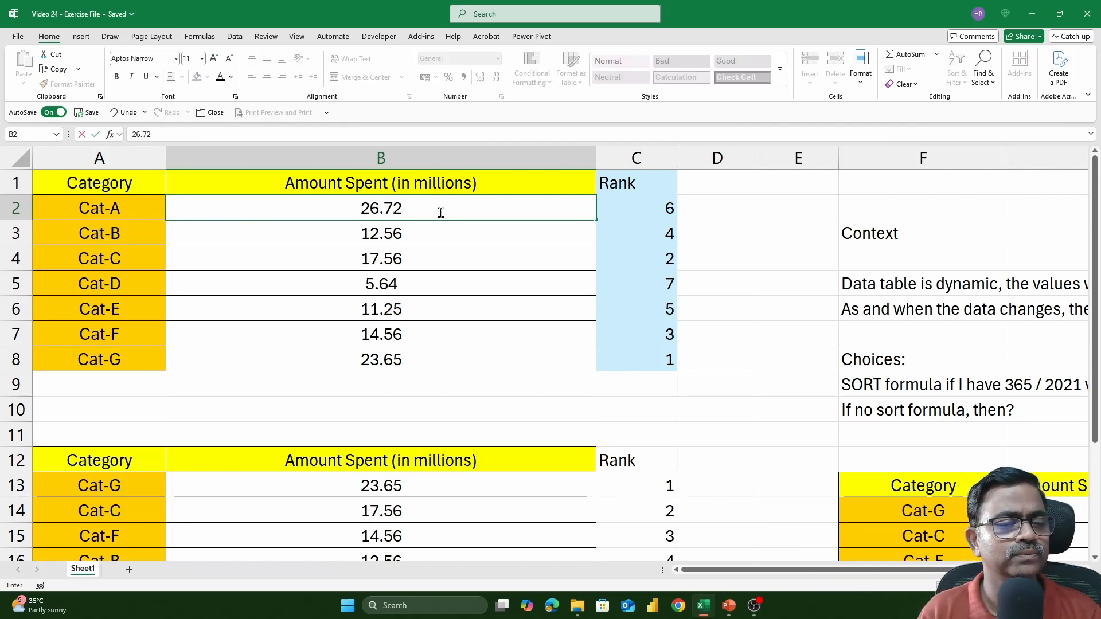
key(Return)
key(Down)
text(24)
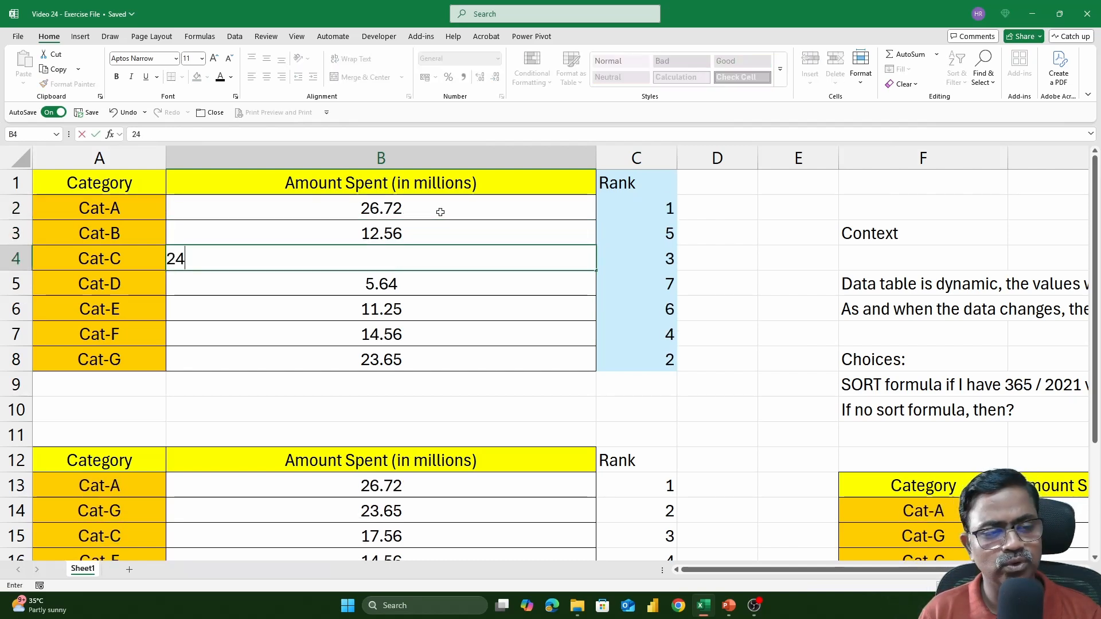
text(.82)
key(Return)
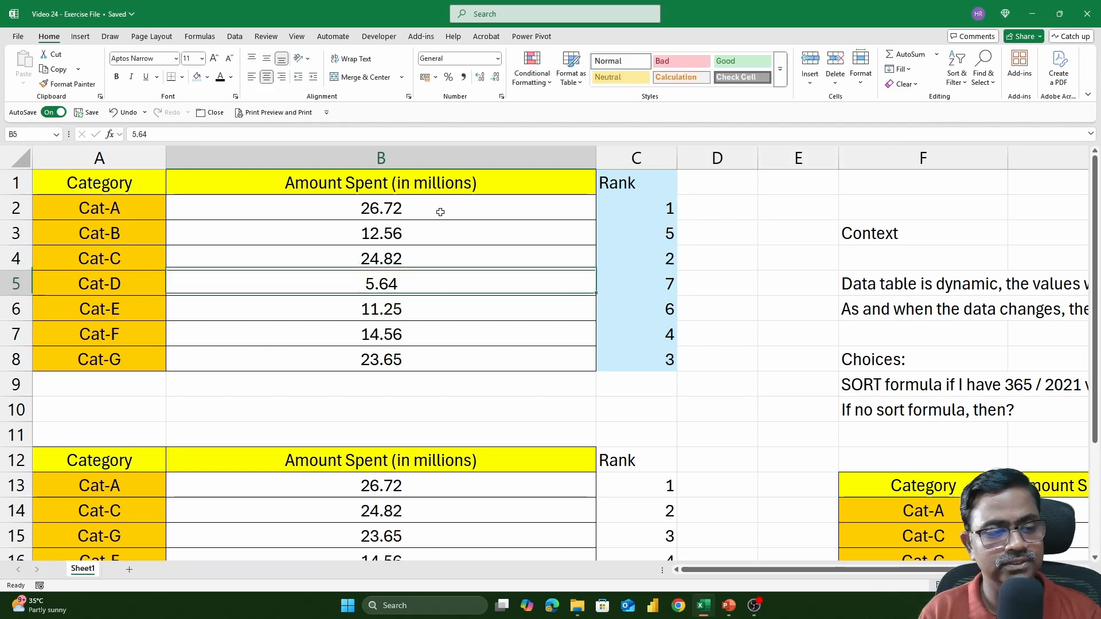
Compare the order of the INDEX/MATCH table with the SORT table, and examine the SORT formula in F14.
scroll(470, 313, down, 1)
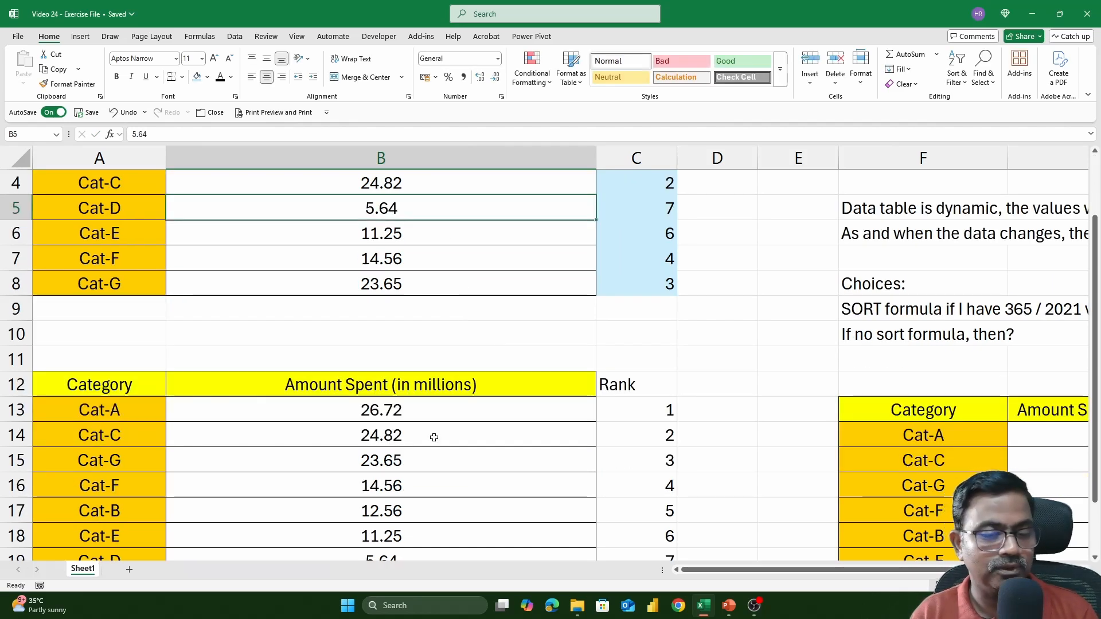
scroll(434, 437, down, 2)
ctrl+scroll(906, 395, down, 1)
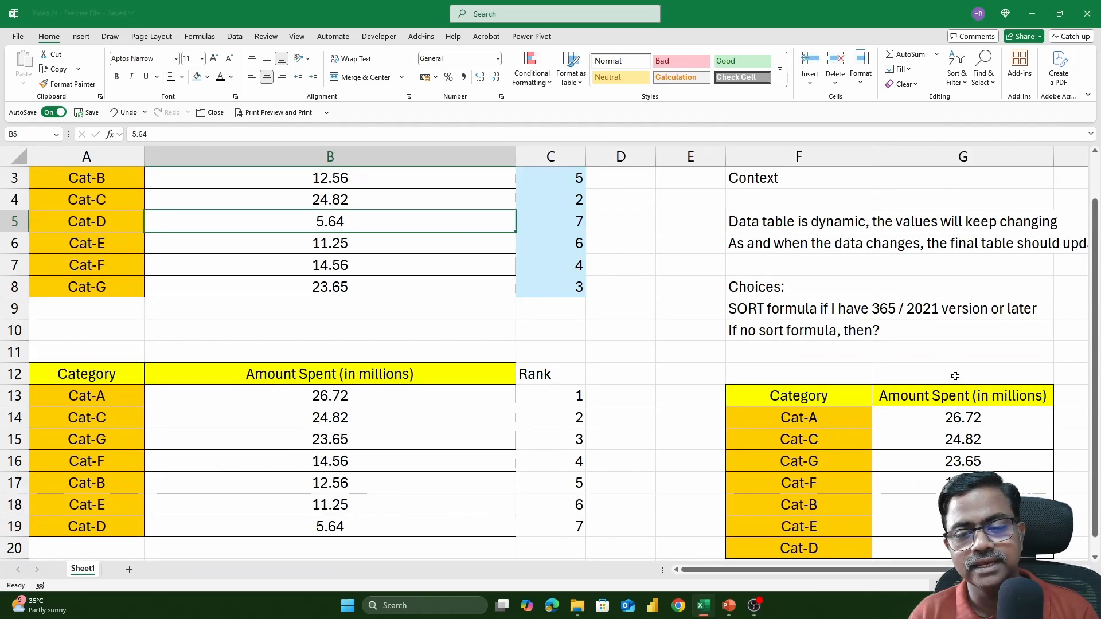
scroll(940, 375, down, 1)
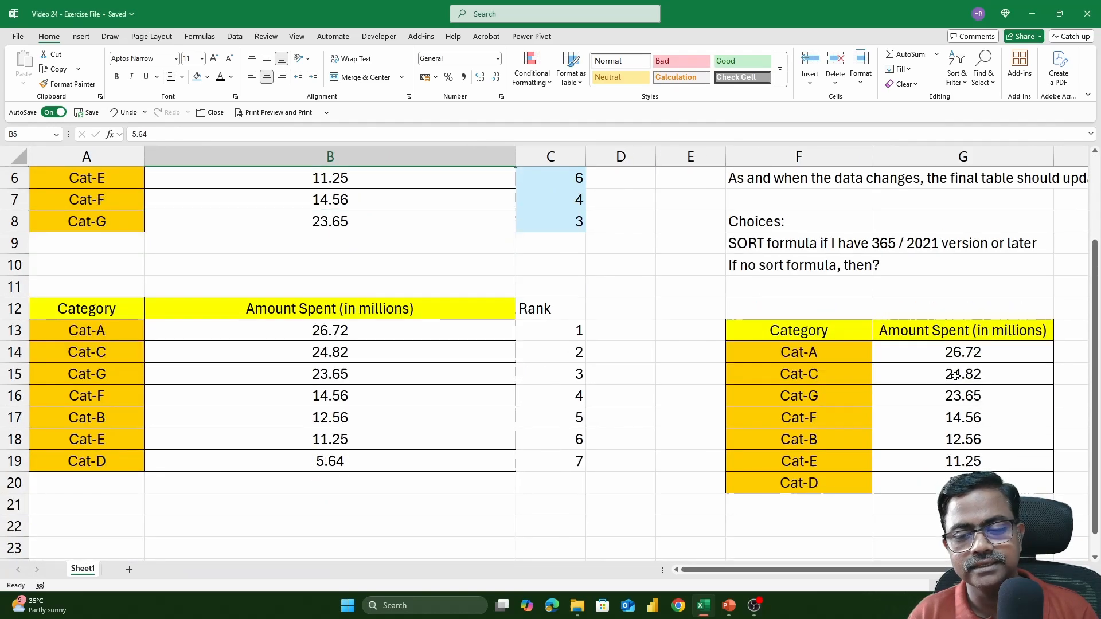
double_click(830, 330)
click(830, 352)
double_click(829, 352)
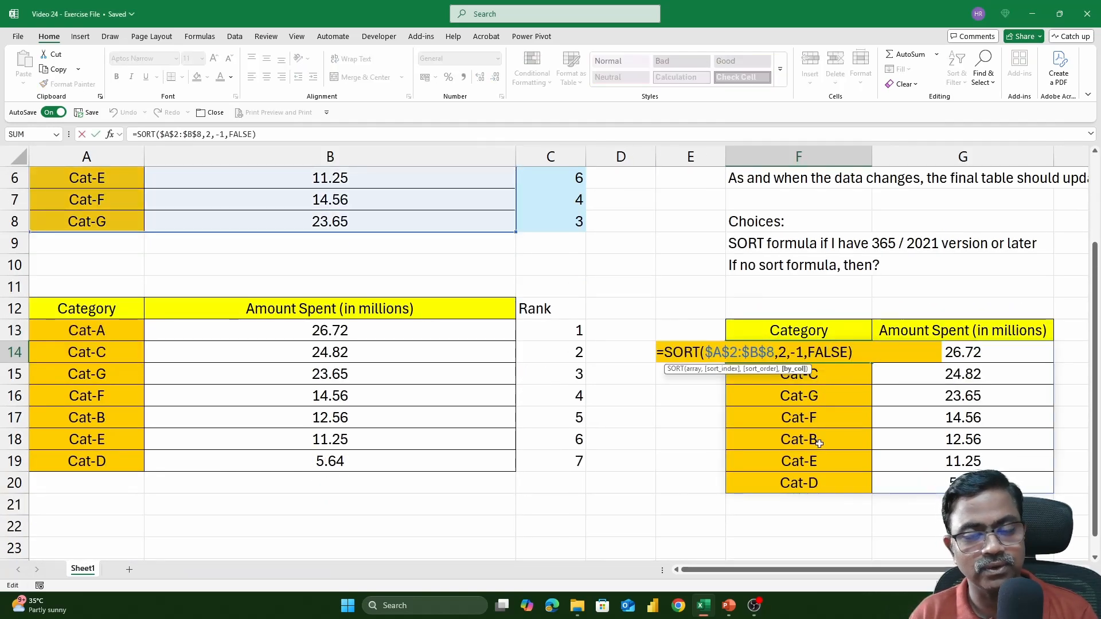
key(Escape)
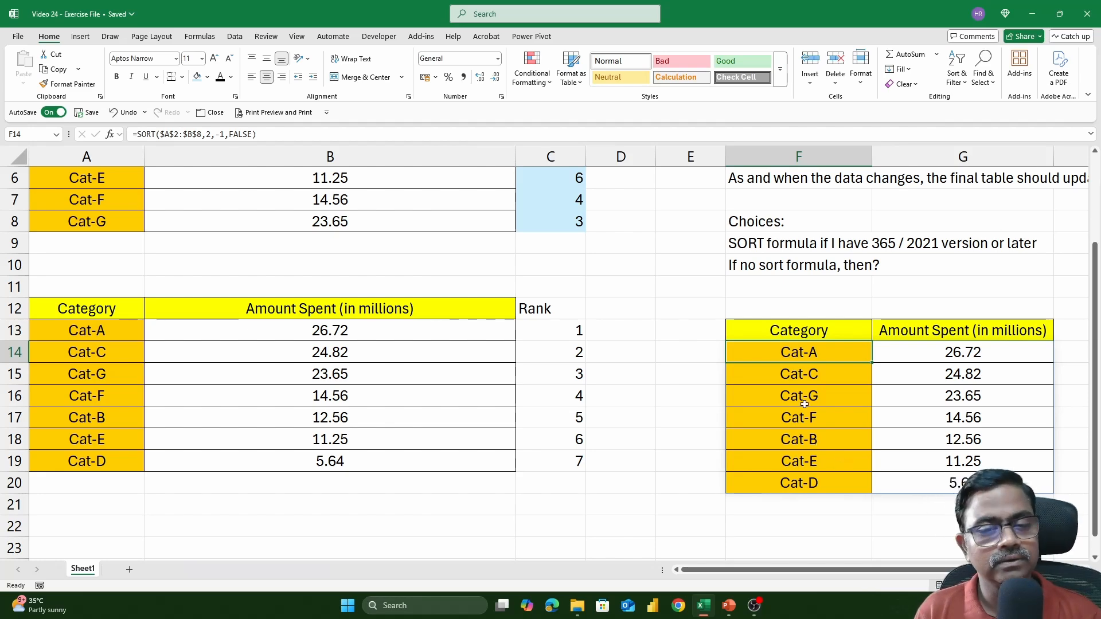
scroll(809, 395, up, 2)
scroll(789, 358, down, 2)
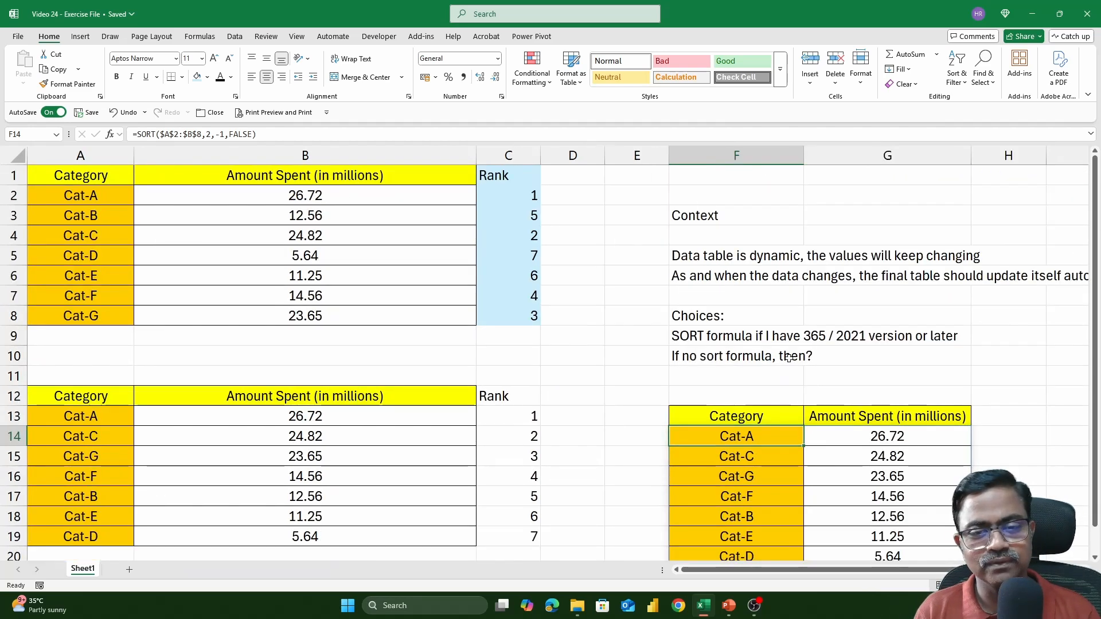